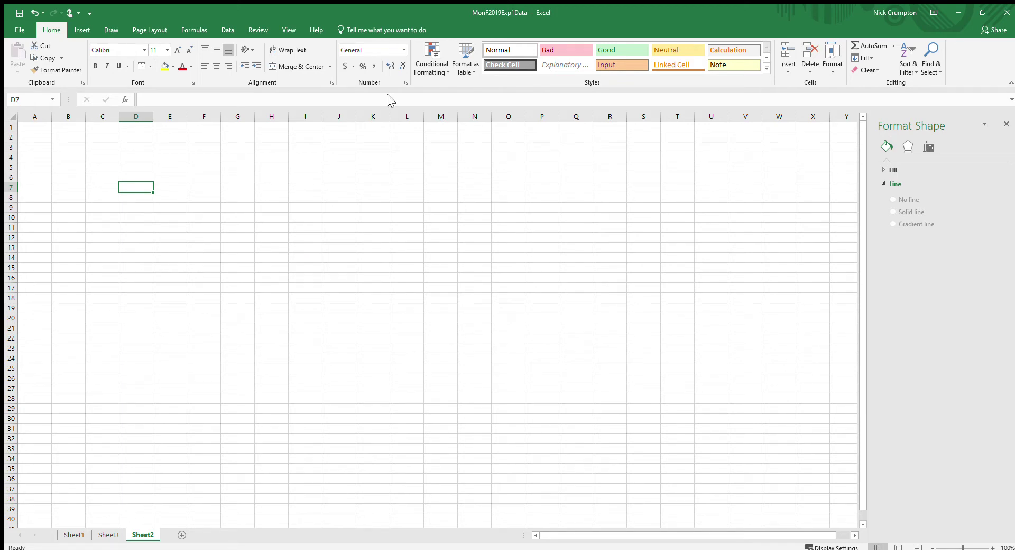
# Type the column headers Mass in A1 and Volume in B1 on Sheet2.
pyautogui.click(35, 128)
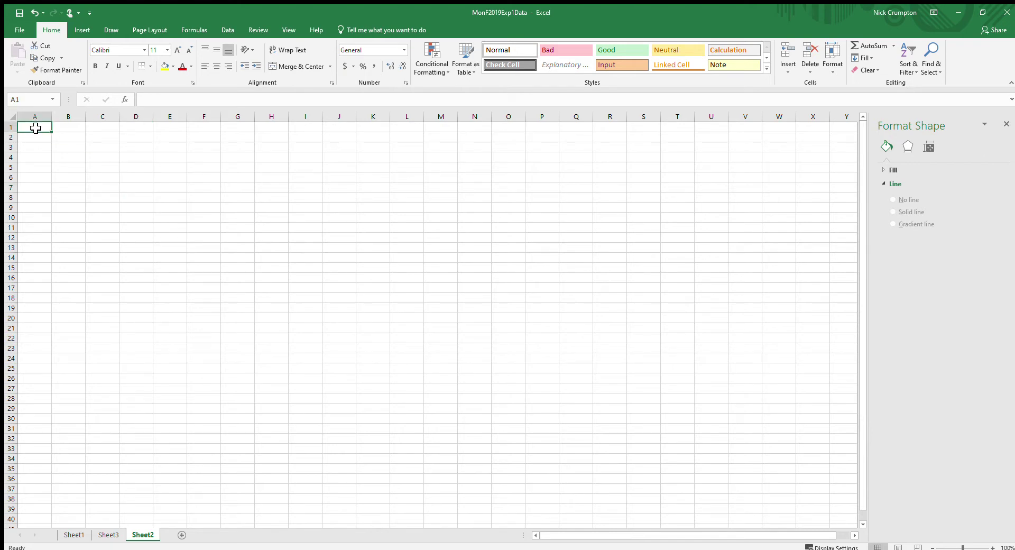
pyautogui.write('Mas')
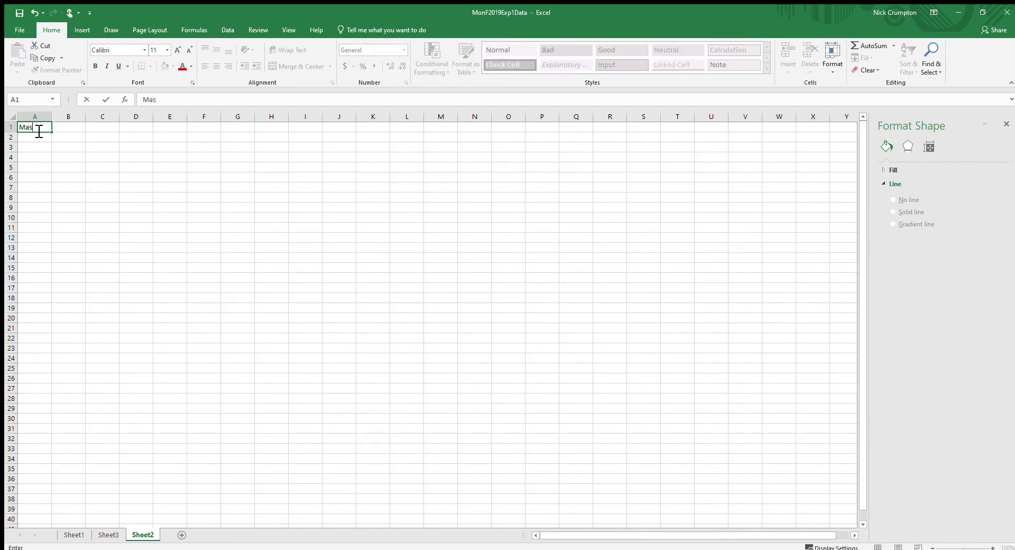
pyautogui.write('s')
pyautogui.press('Tab')
pyautogui.write('Volume')
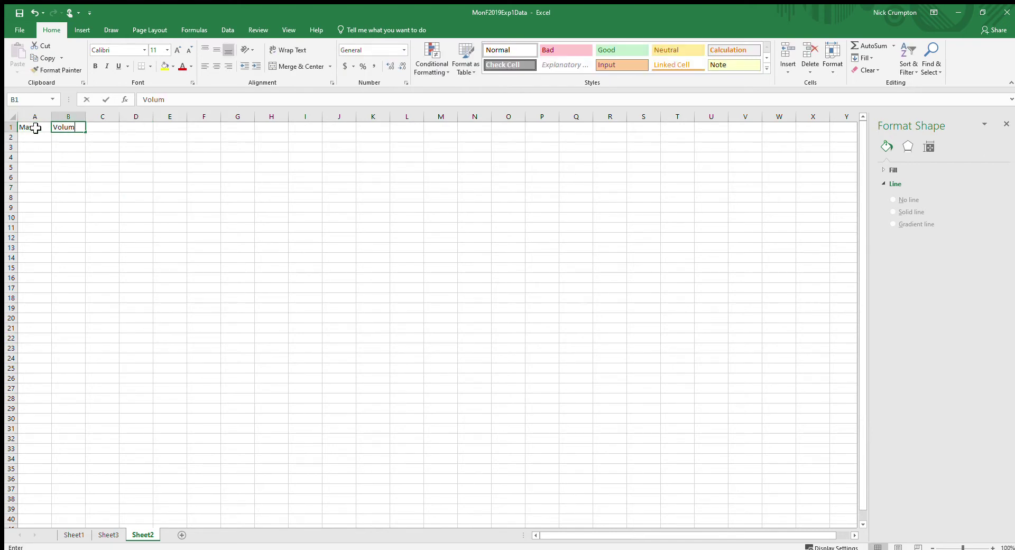
pyautogui.press('Return')
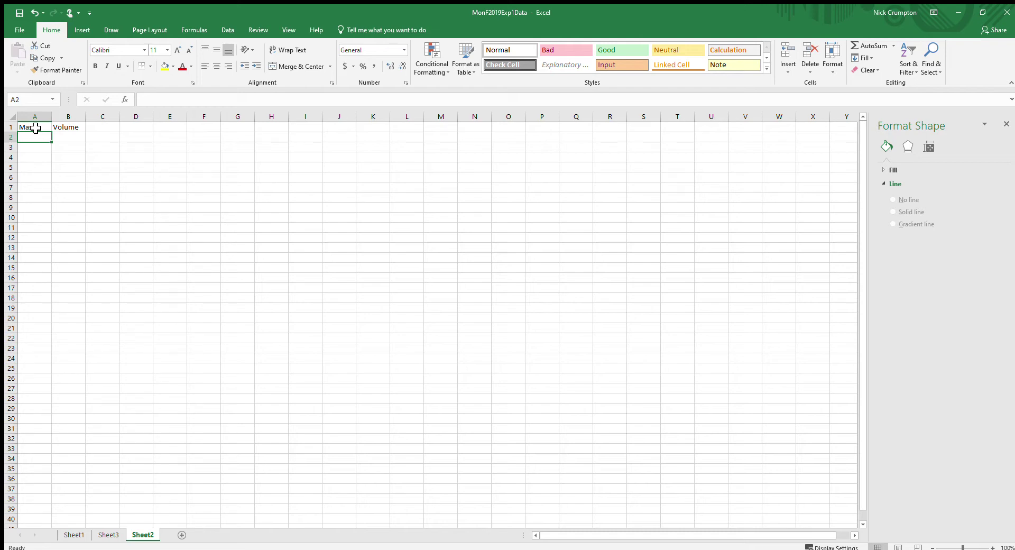
pyautogui.press('Right')
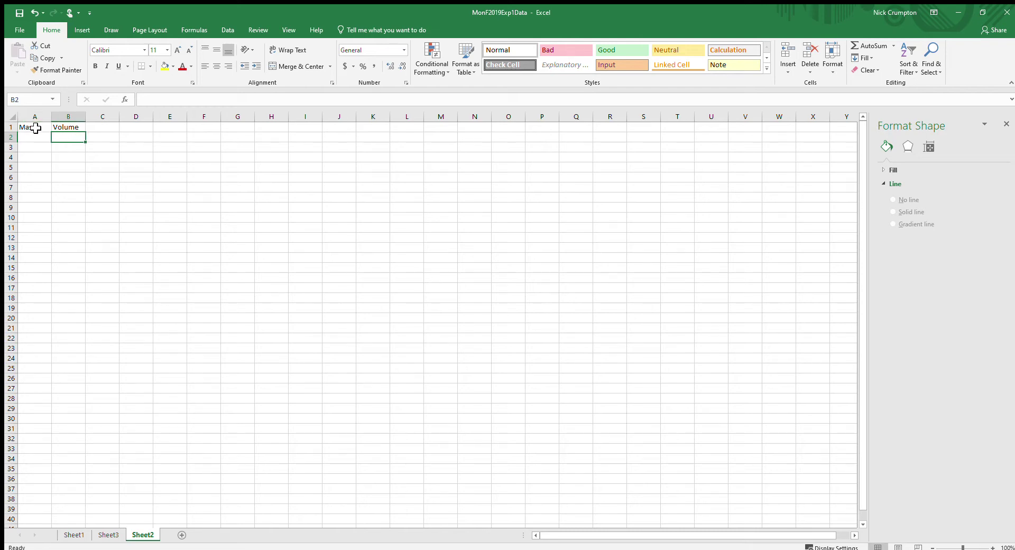
# Enter the volumes 10, 20, 30 and 40 in B2:B5.
pyautogui.write('10')
pyautogui.press('Return')
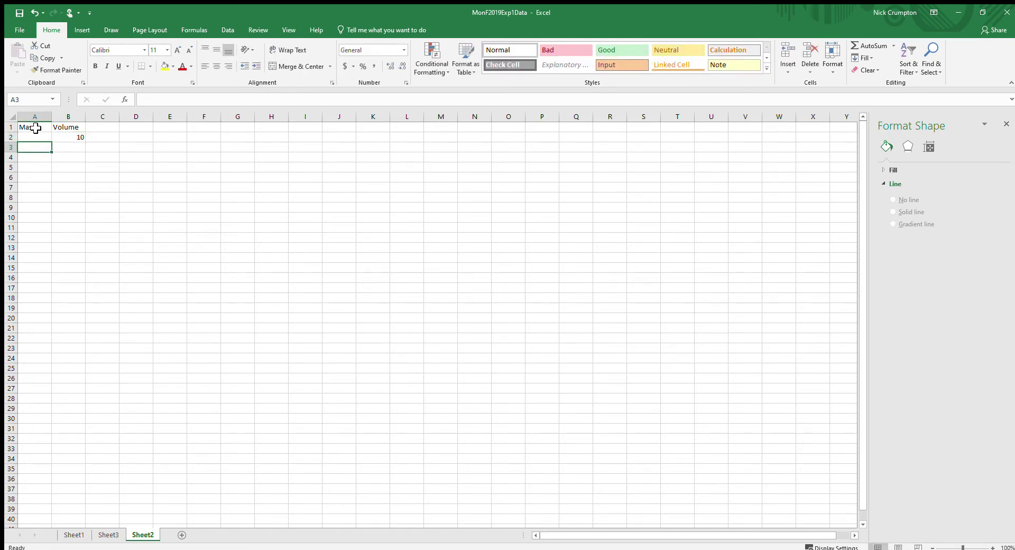
pyautogui.write('20')
pyautogui.press('Return')
pyautogui.write('30')
pyautogui.press('Return')
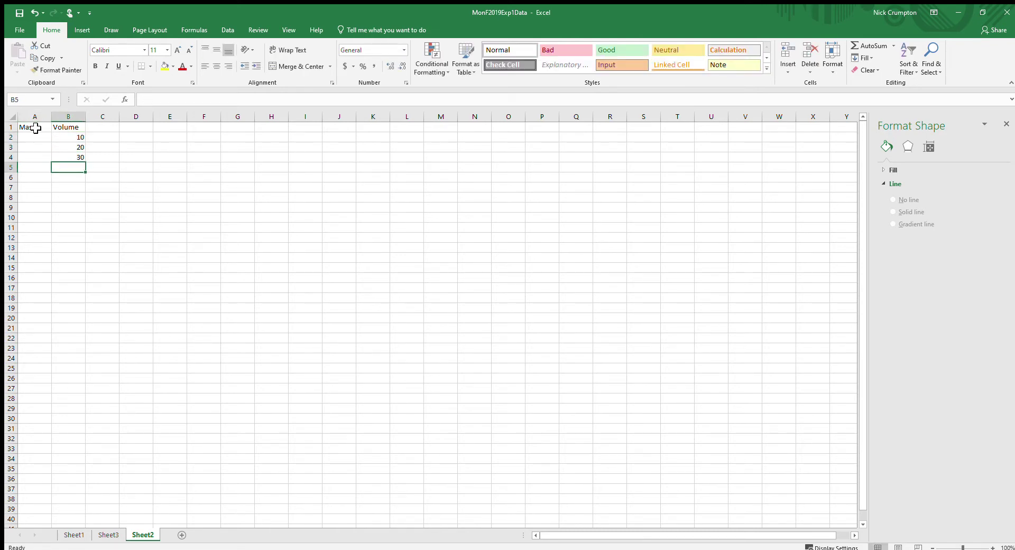
pyautogui.write('40')
pyautogui.press('Return')
# Enter the volumes 50, 60, 70 and 80 in B6:B9.
pyautogui.write('50')
pyautogui.press('Return')
pyautogui.write('60')
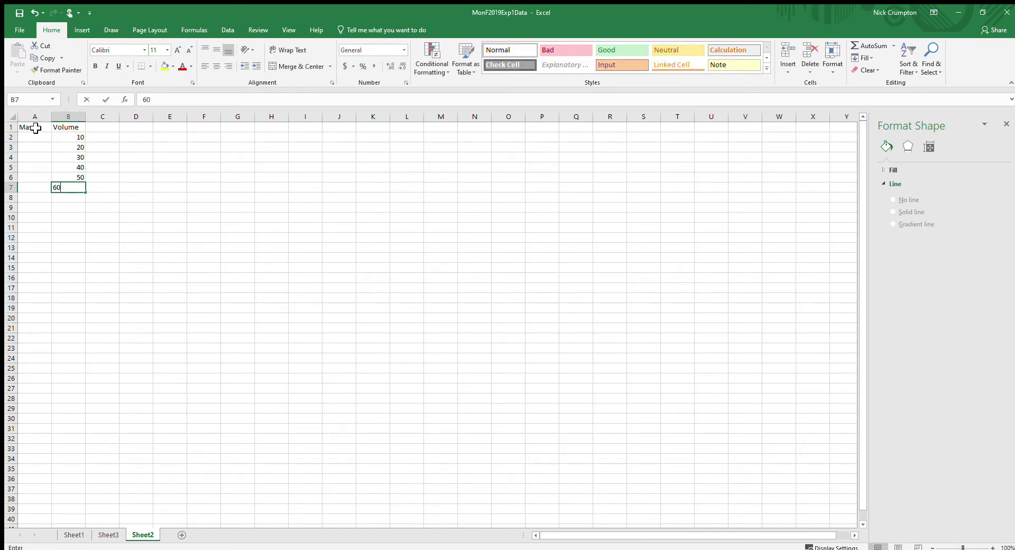
pyautogui.press('Return')
pyautogui.write('70')
pyautogui.press('Return')
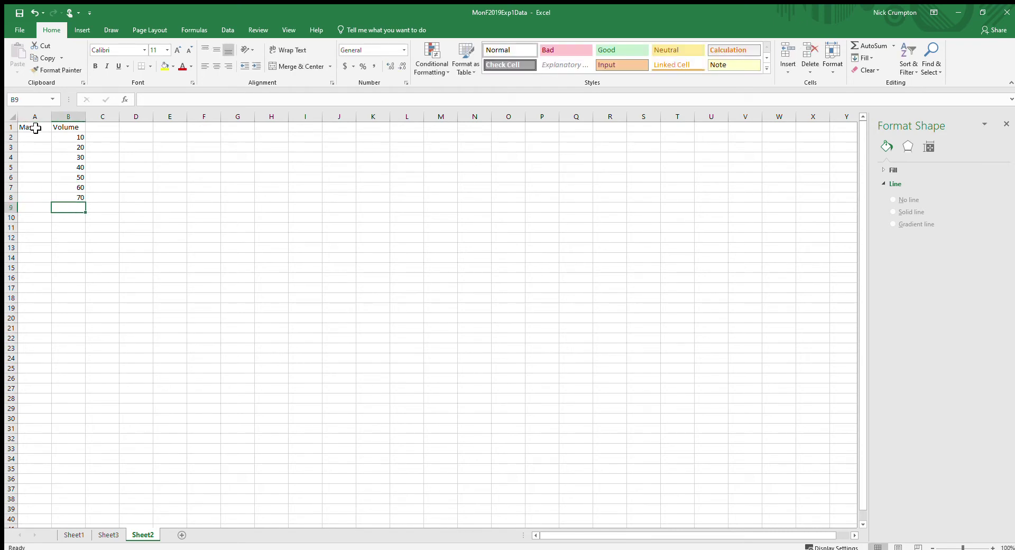
pyautogui.write('80')
pyautogui.press('Return')
pyautogui.press('Left')
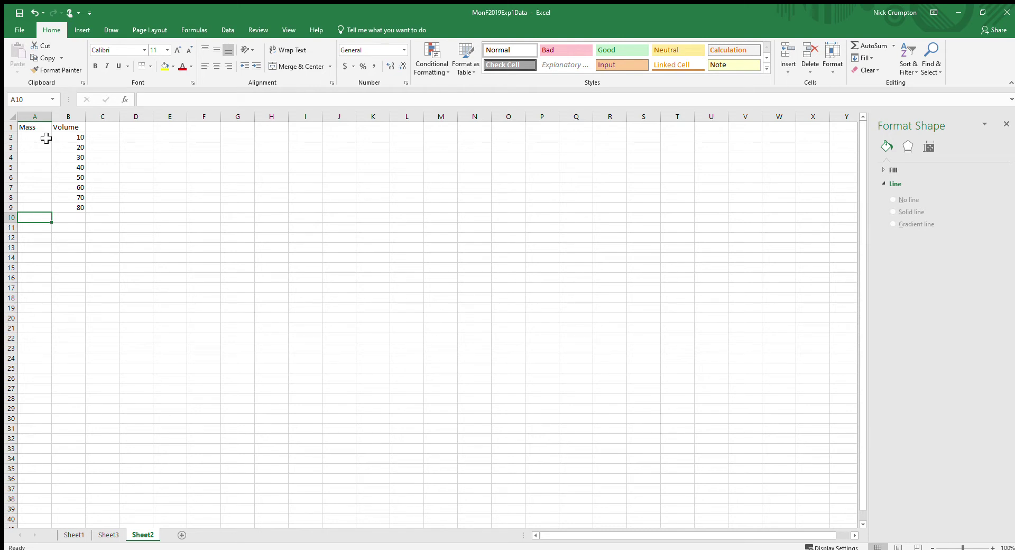
pyautogui.click(46, 138)
# Enter mass readings 10.126 in A2 and 20.211 in A3.
pyautogui.write('10.12')
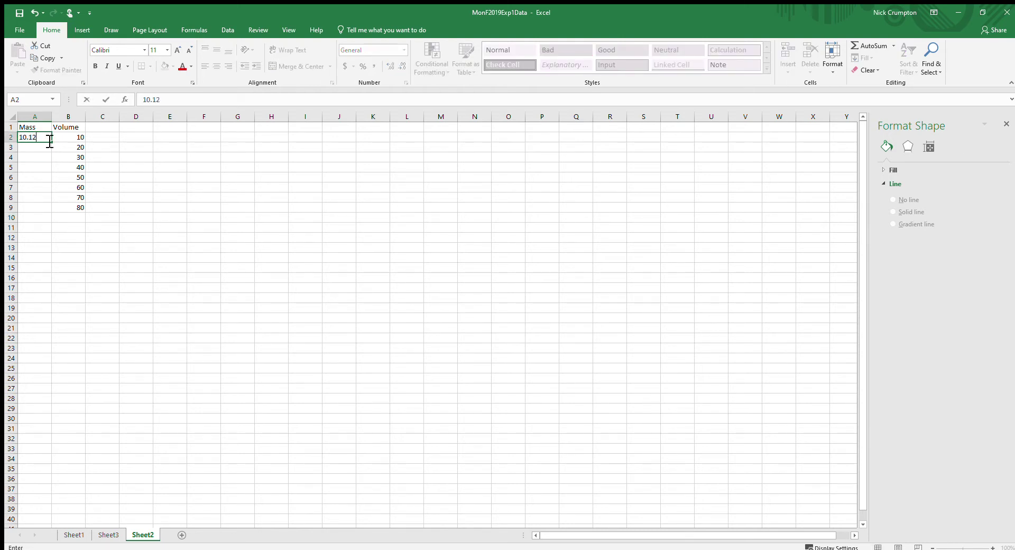
pyautogui.press('Return')
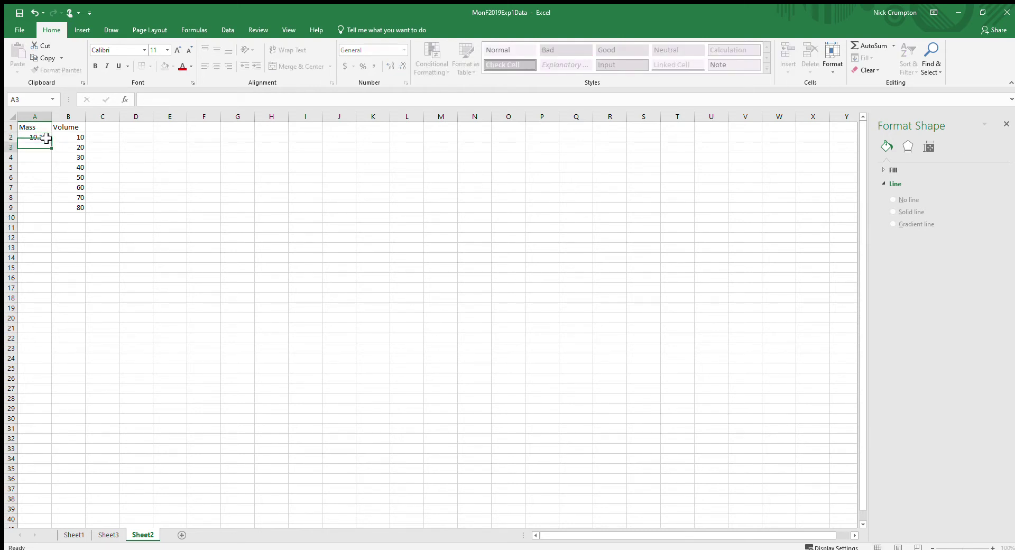
pyautogui.write('20.211')
pyautogui.press('Return')
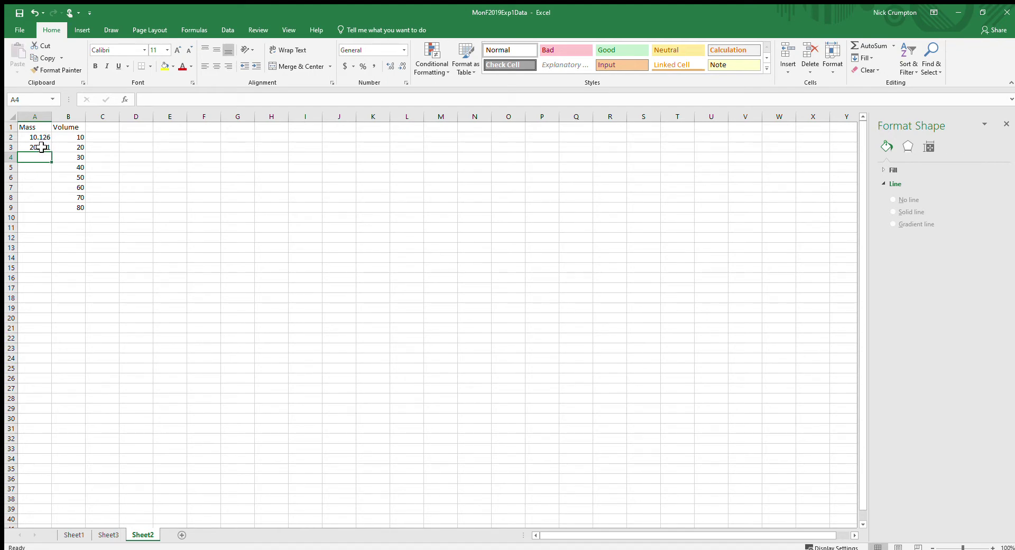
# Correct the A3 mass value from 20.211 to 20.121.
pyautogui.click(43, 149)
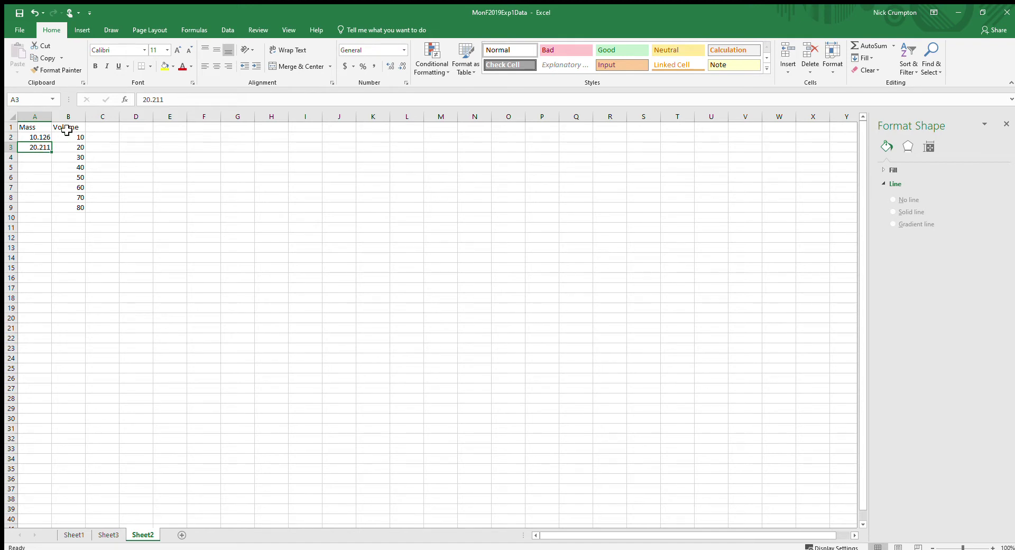
pyautogui.click(171, 101)
pyautogui.moveTo(171, 101); pyautogui.dragTo(151, 99)
pyautogui.write('1')
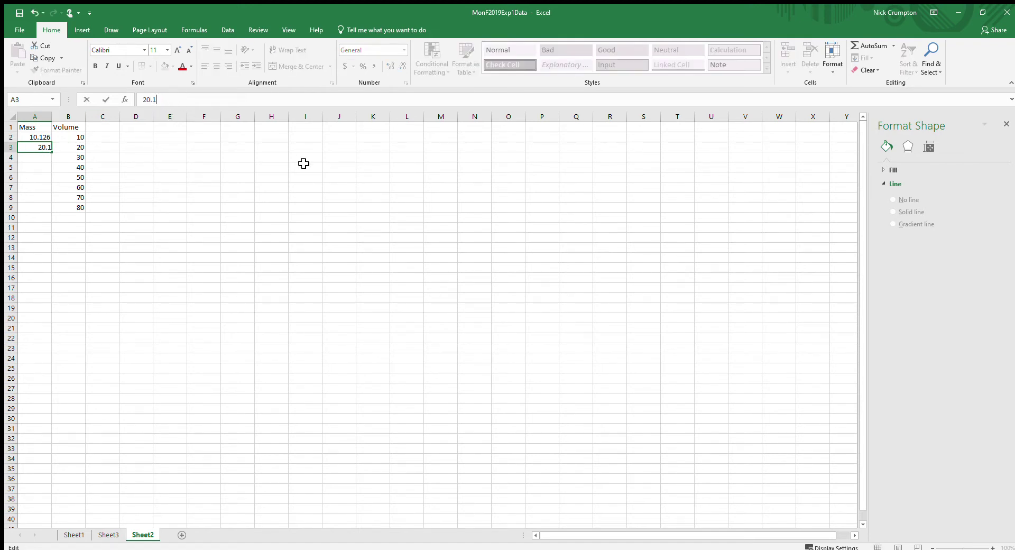
pyautogui.press('Return')
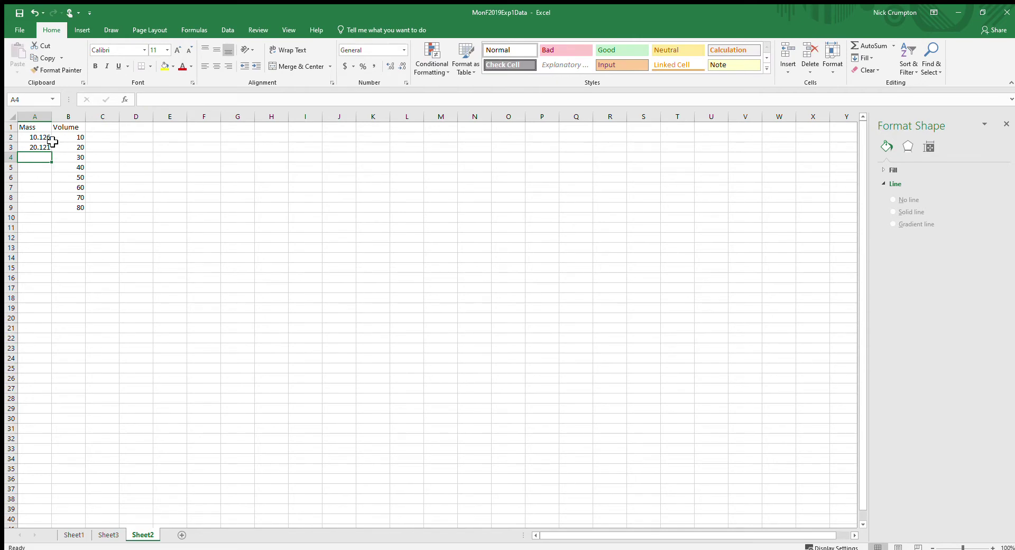
pyautogui.click(35, 149)
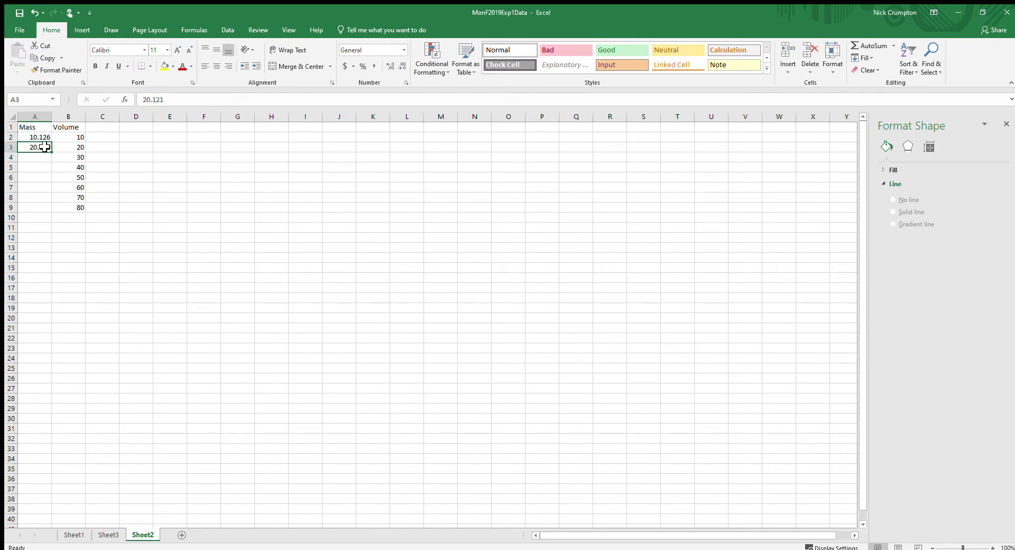
pyautogui.doubleClick(45, 147)
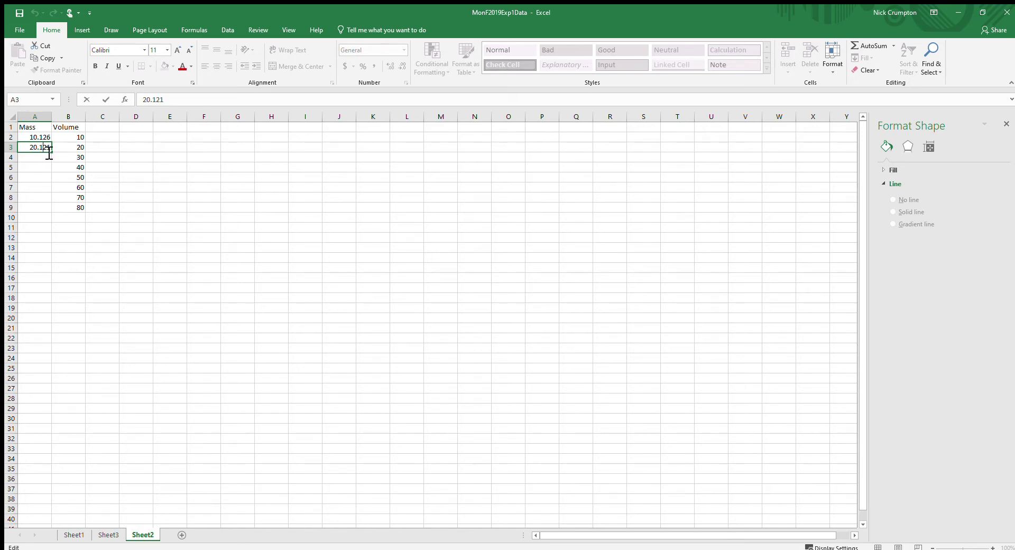
pyautogui.press('BackSpace')
# Confirm A3 as 20.121 and enter masses 30.135, 40.132 and 50.147 in A4:A6.
pyautogui.write('1')
pyautogui.press('Return')
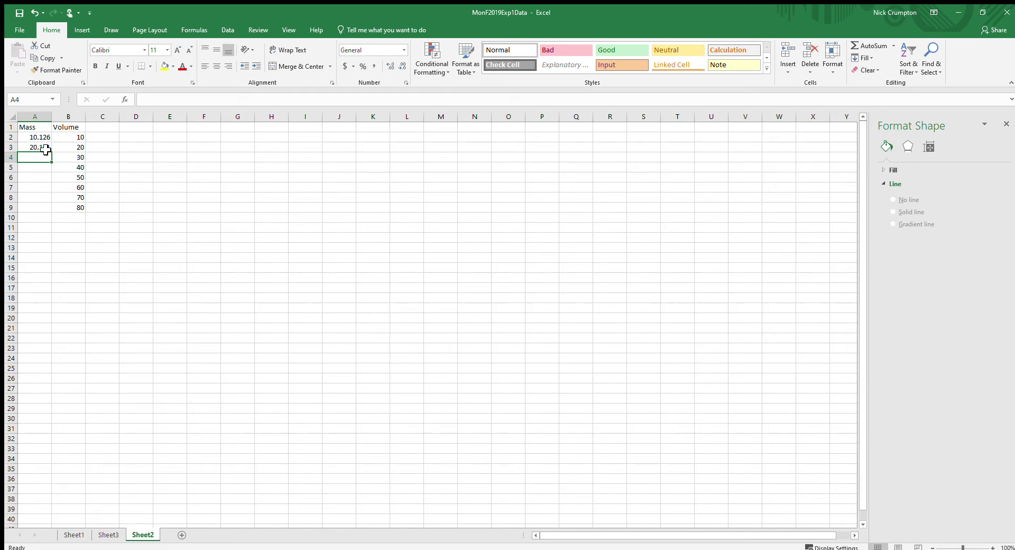
pyautogui.write('30.1')
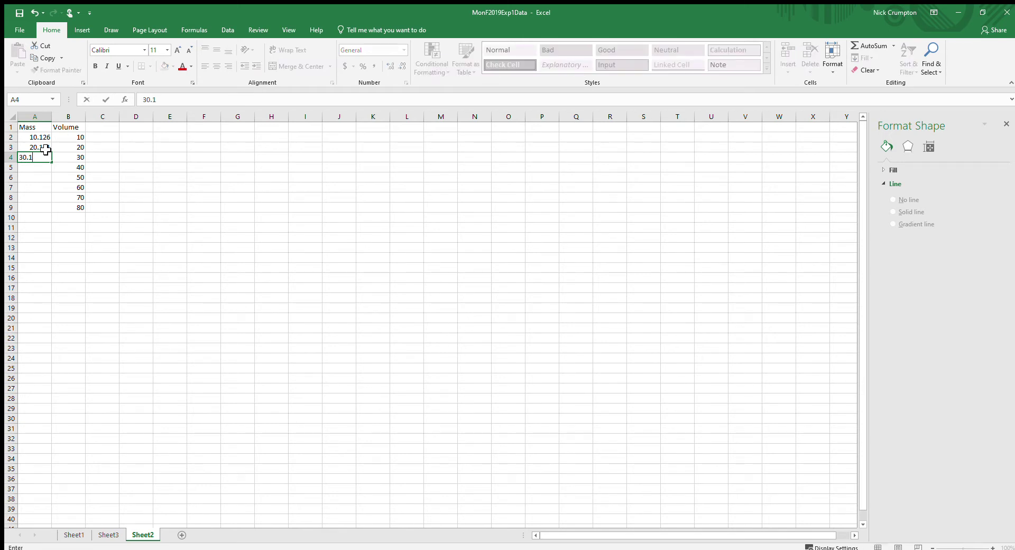
pyautogui.write('35')
pyautogui.press('Return')
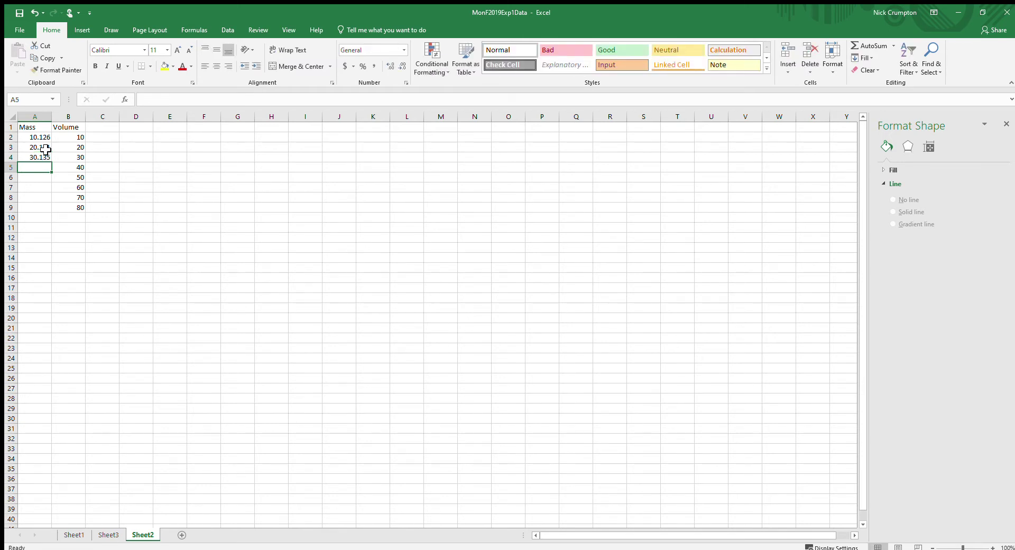
pyautogui.write('40.132')
pyautogui.press('Return')
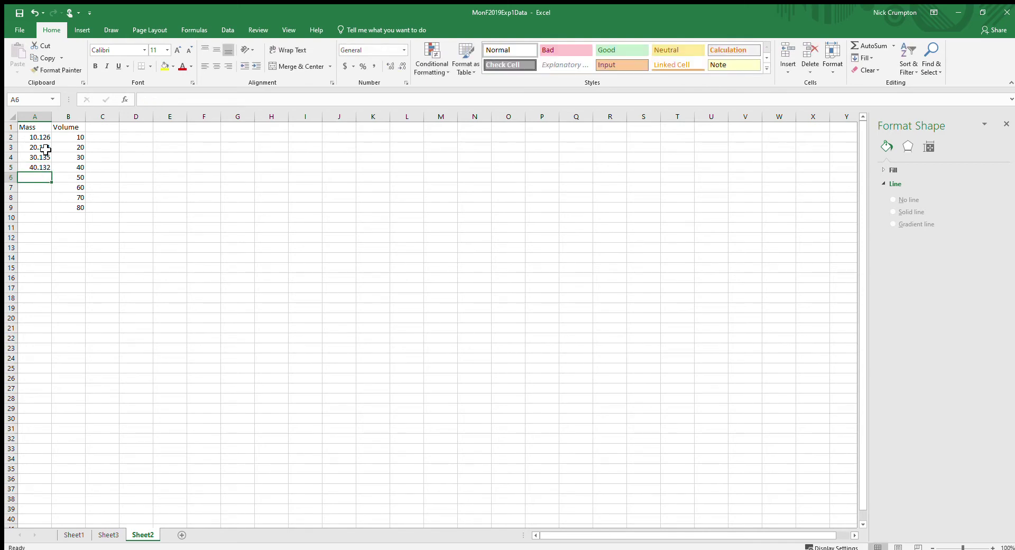
pyautogui.write('50')
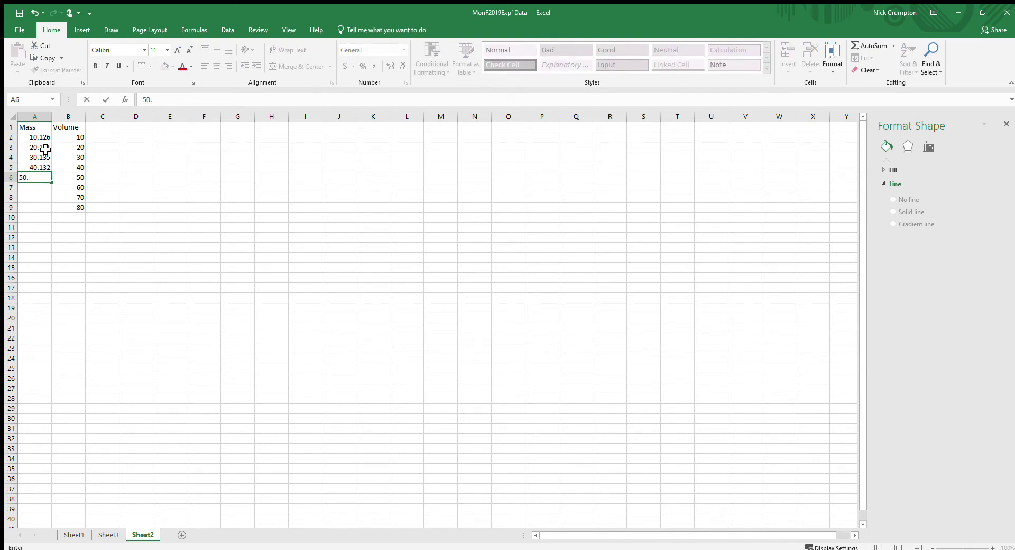
pyautogui.write('.147')
pyautogui.press('Return')
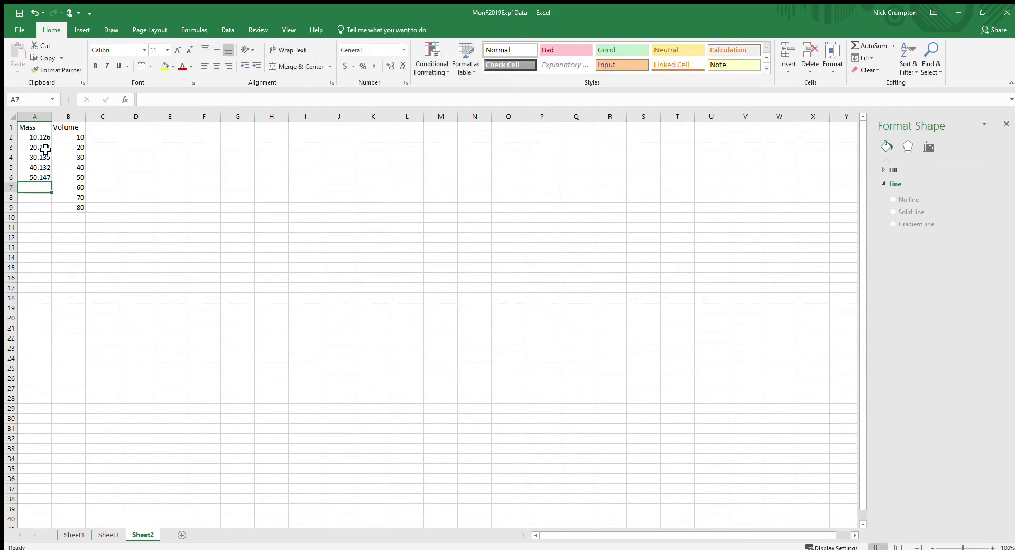
# Enter masses 60.145, 70.206 and 80.21 in A7:A9, then check the Volume cells.
pyautogui.write('60.')
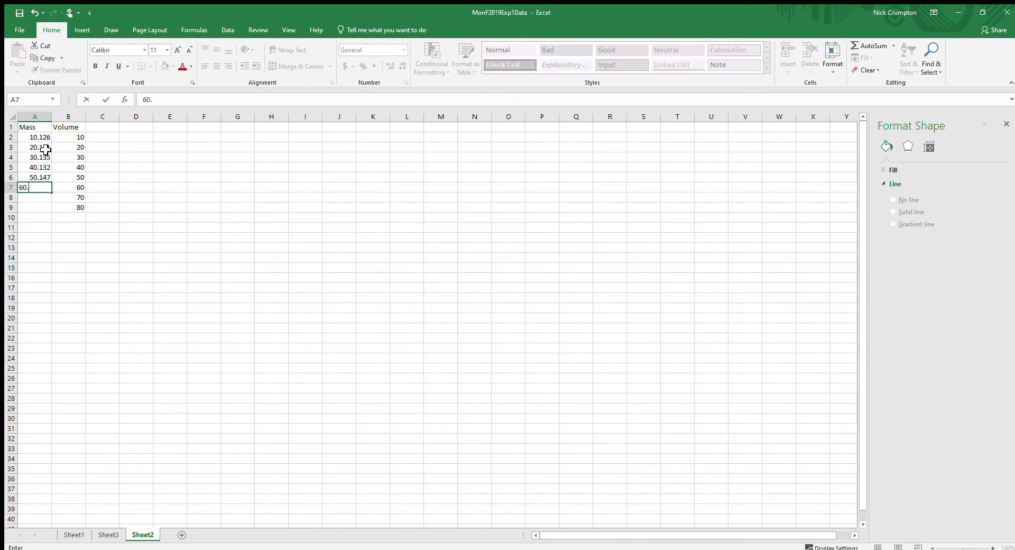
pyautogui.write('145')
pyautogui.press('Return')
pyautogui.write('70')
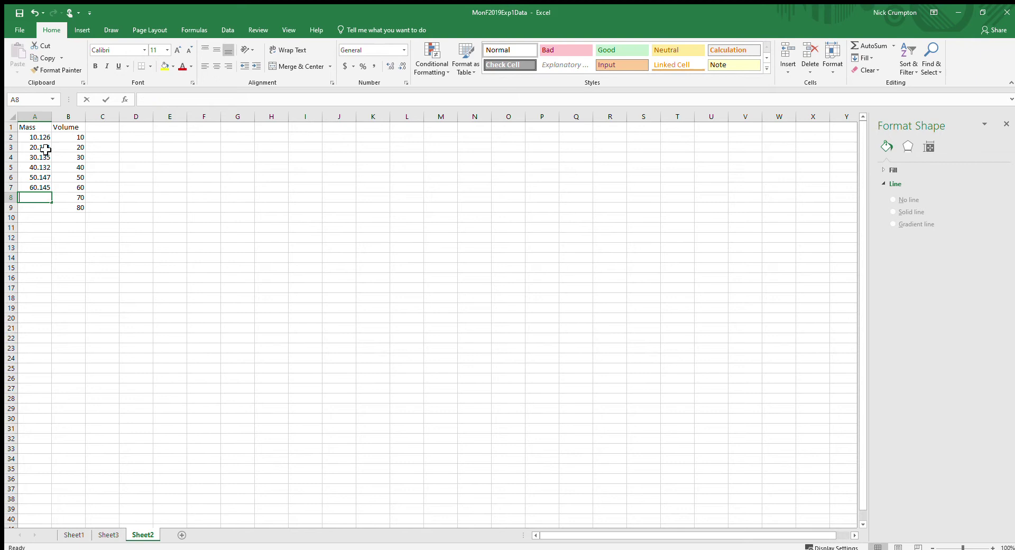
pyautogui.write('.206')
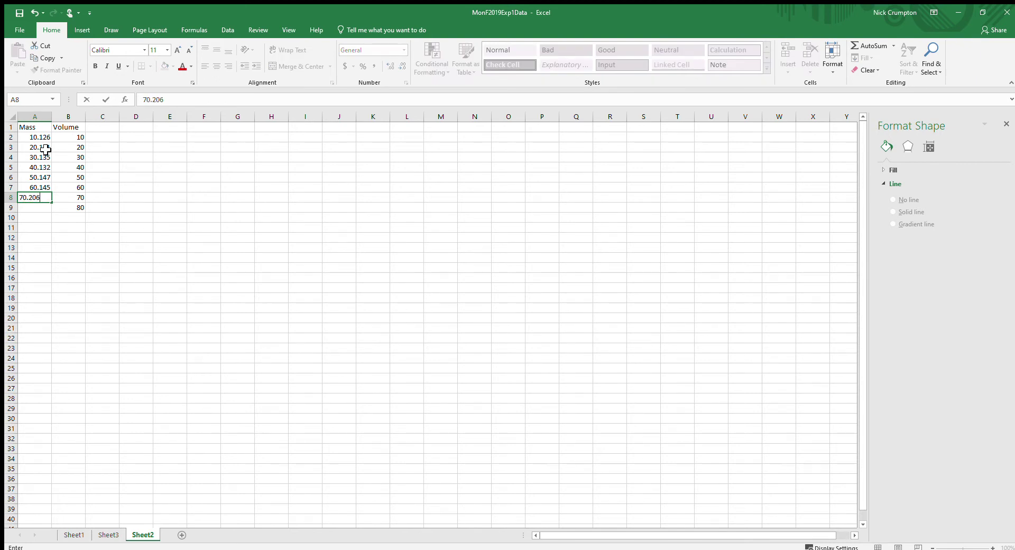
pyautogui.press('Return')
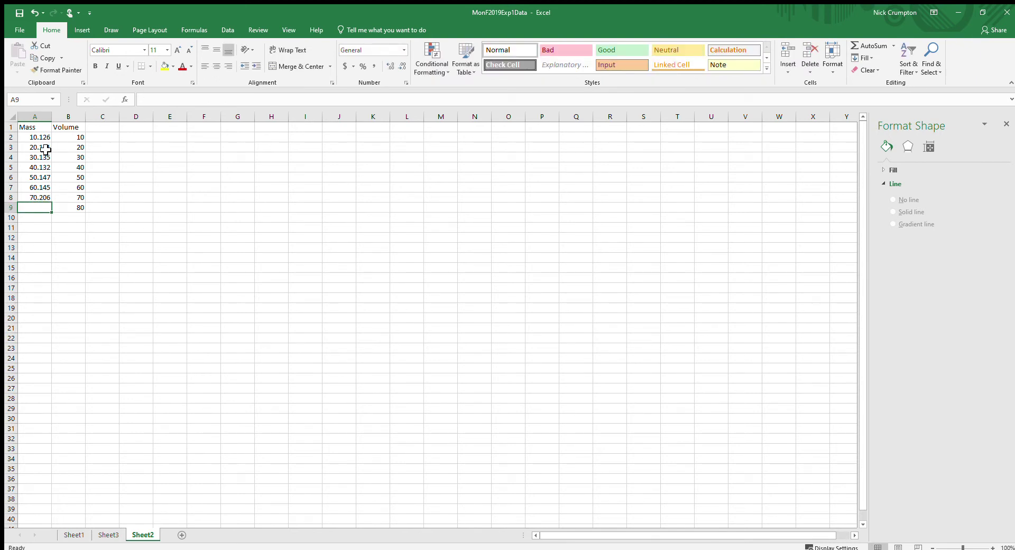
pyautogui.write('80')
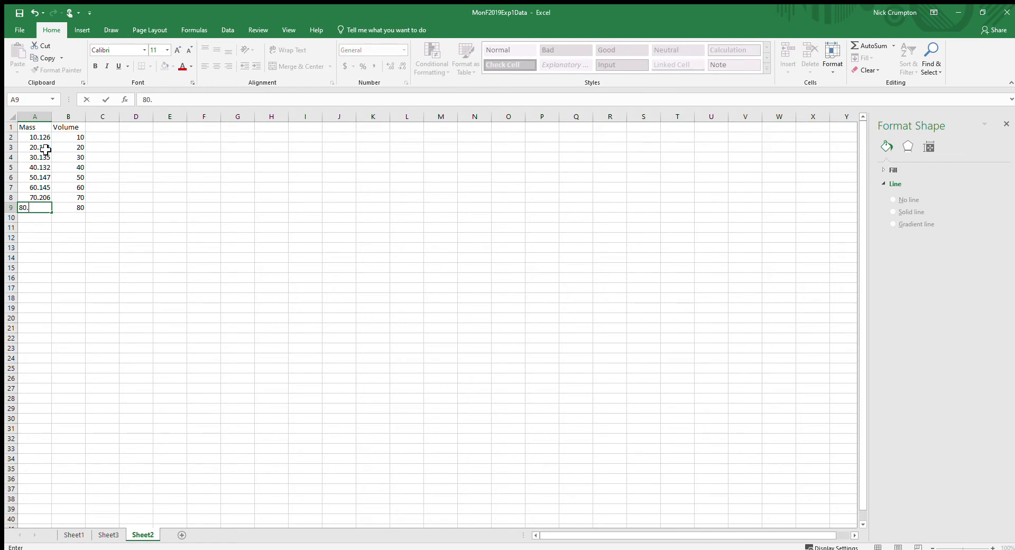
pyautogui.write('.210')
pyautogui.press('Return')
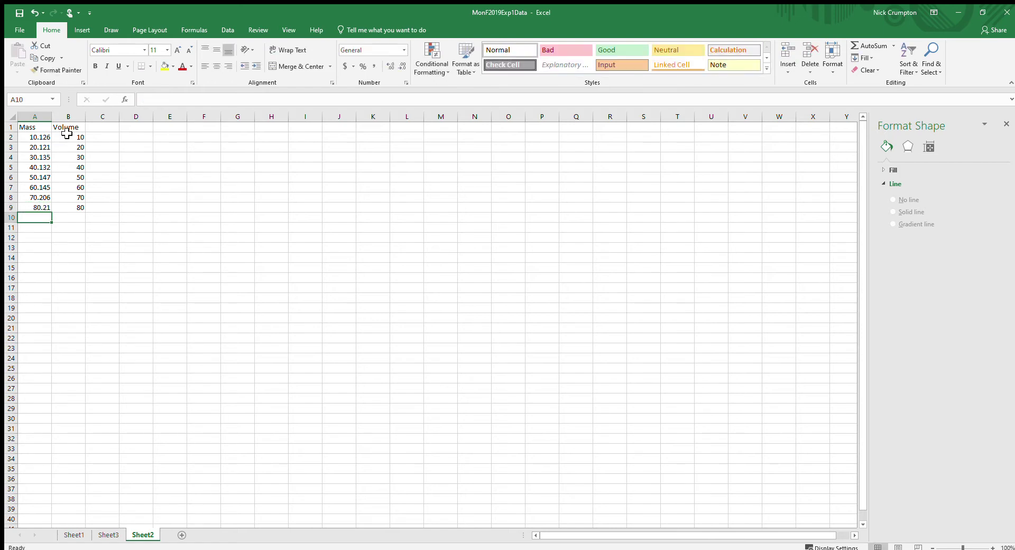
pyautogui.click(78, 201)
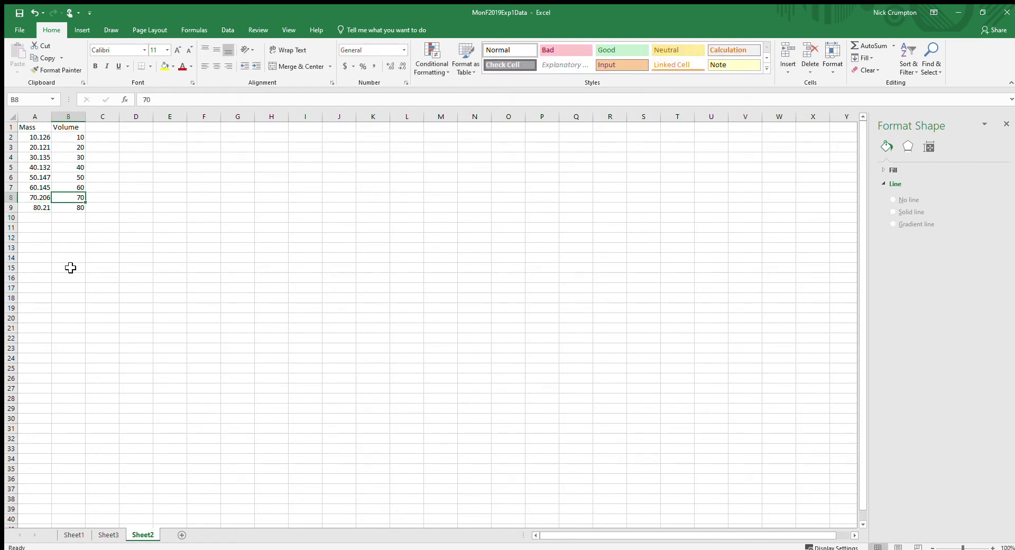
pyautogui.click(63, 147)
# Format the readings in A2:B9 to show two decimal places, e.g. 10.13 and 10.00.
pyautogui.click(74, 139)
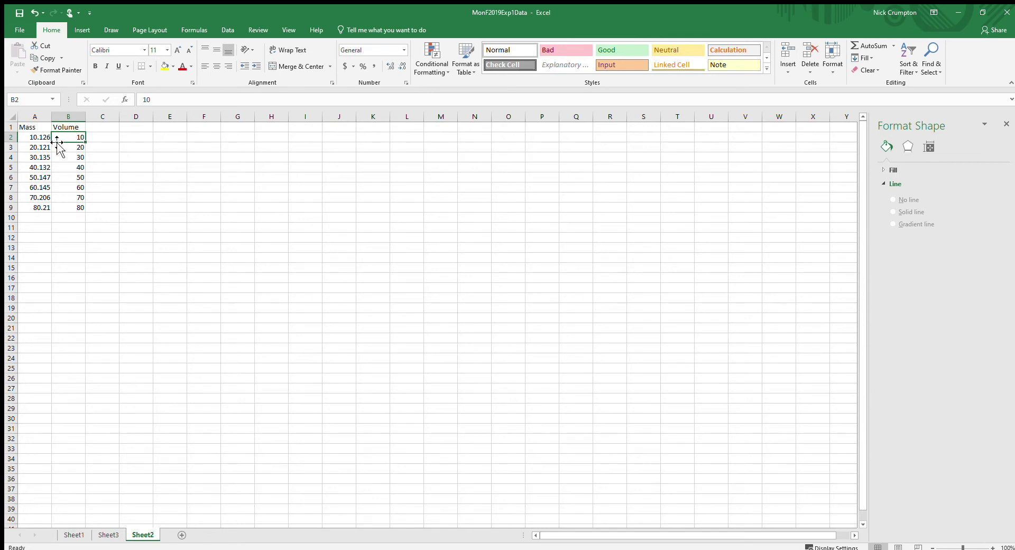
pyautogui.moveTo(38, 138); pyautogui.dragTo(72, 204)
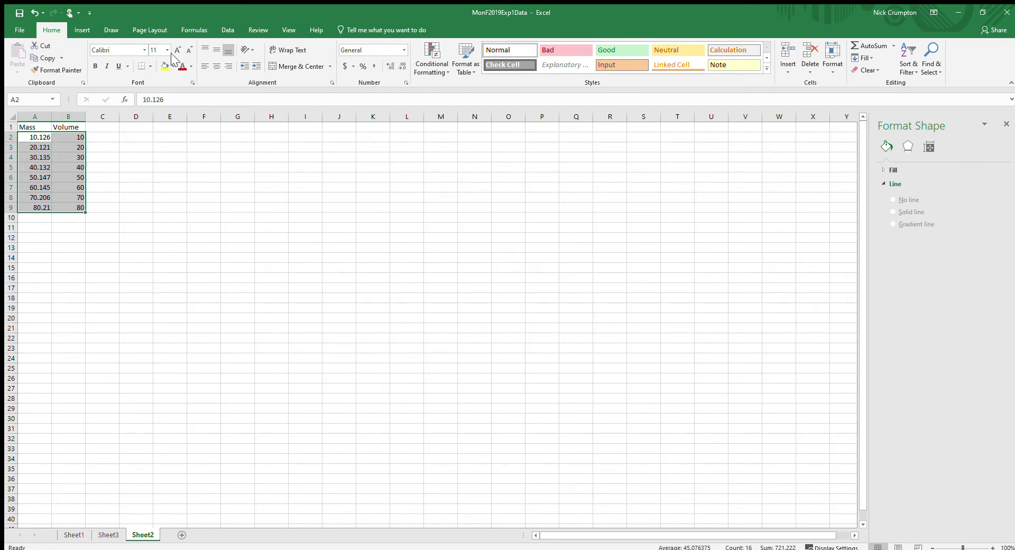
pyautogui.click(389, 66)
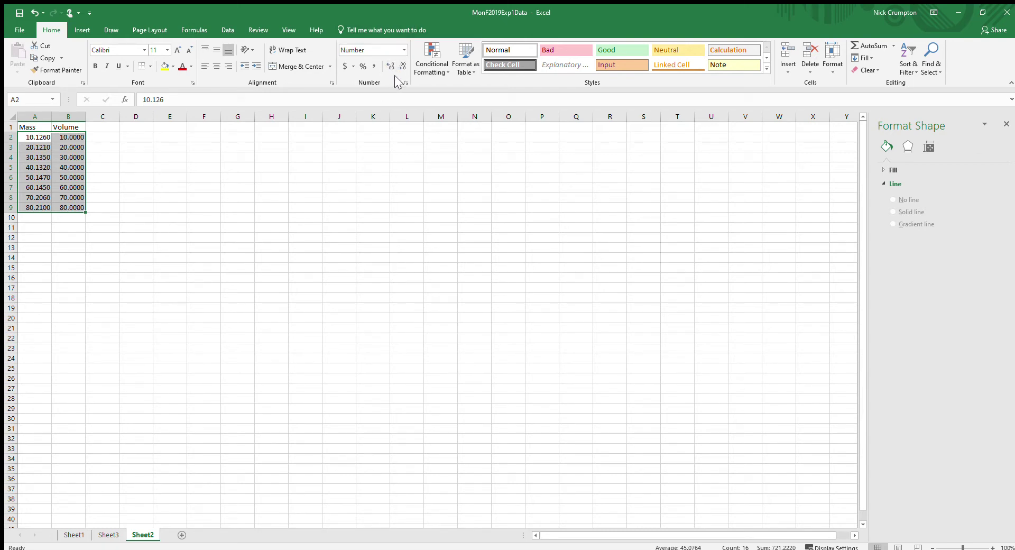
pyautogui.click(403, 65)
pyautogui.click(402, 65)
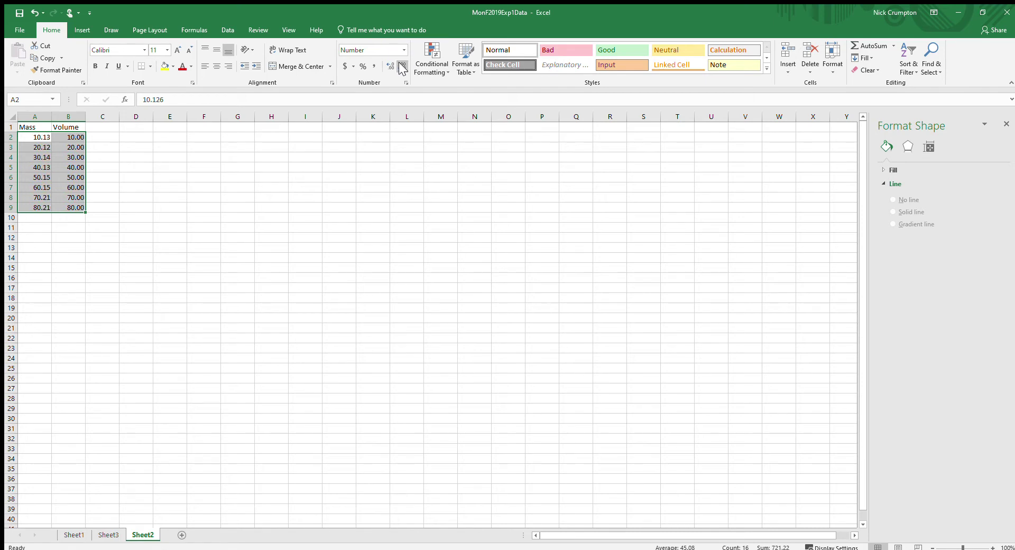
pyautogui.click(128, 157)
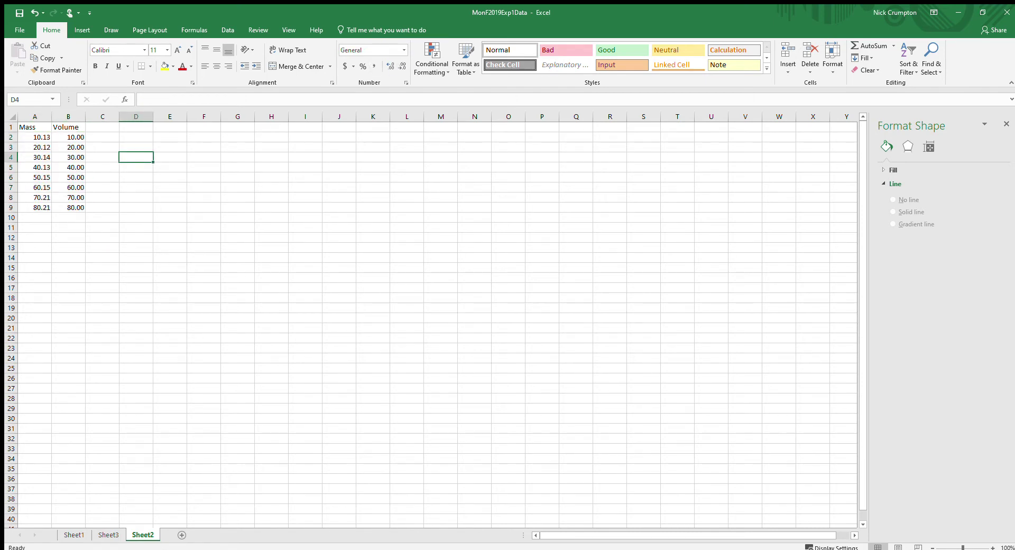
# Increase the Mass readings in A2:A9 to three decimals, e.g. 10.126 and 80.210.
pyautogui.moveTo(39, 137); pyautogui.dragTo(44, 208)
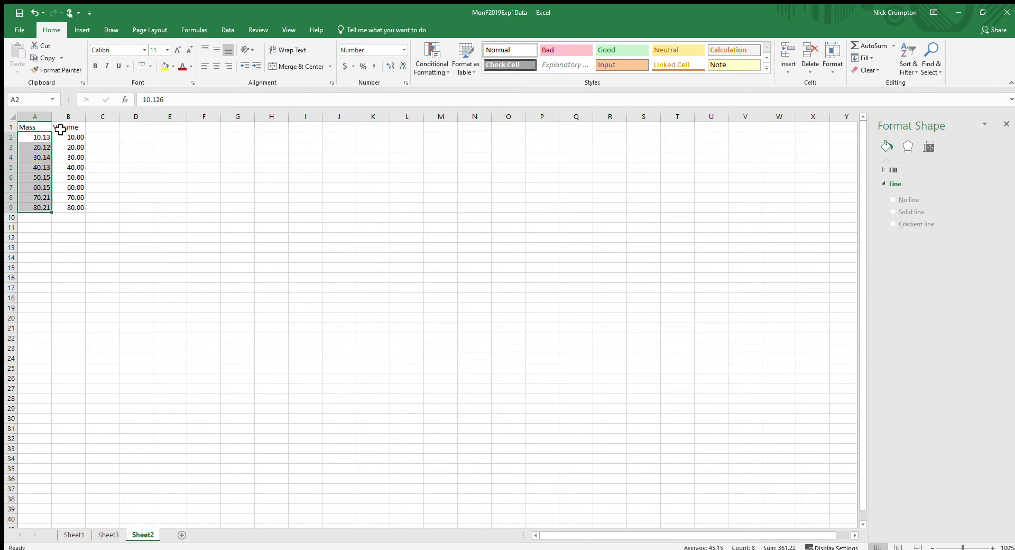
pyautogui.click(176, 179)
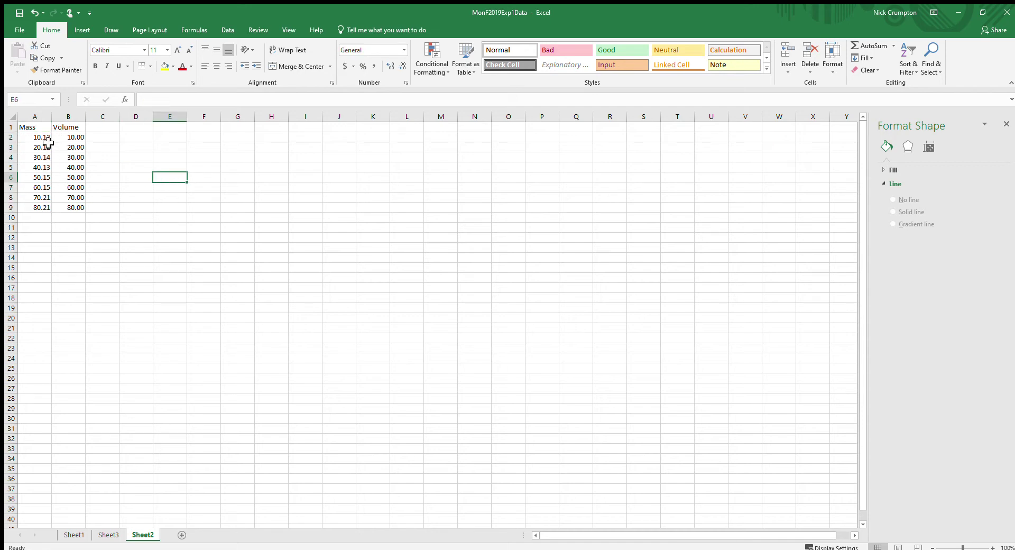
pyautogui.moveTo(44, 137); pyautogui.dragTo(44, 208)
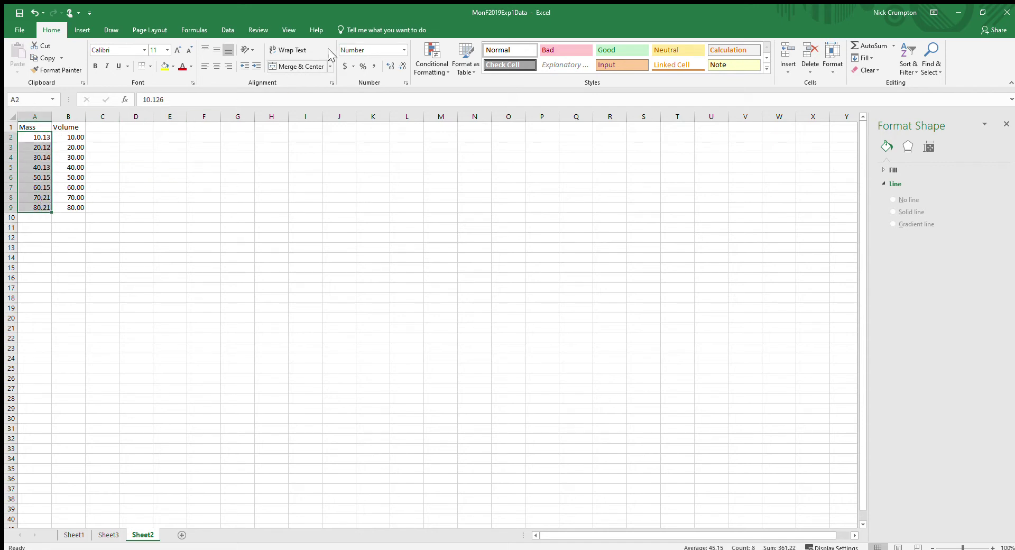
pyautogui.click(391, 68)
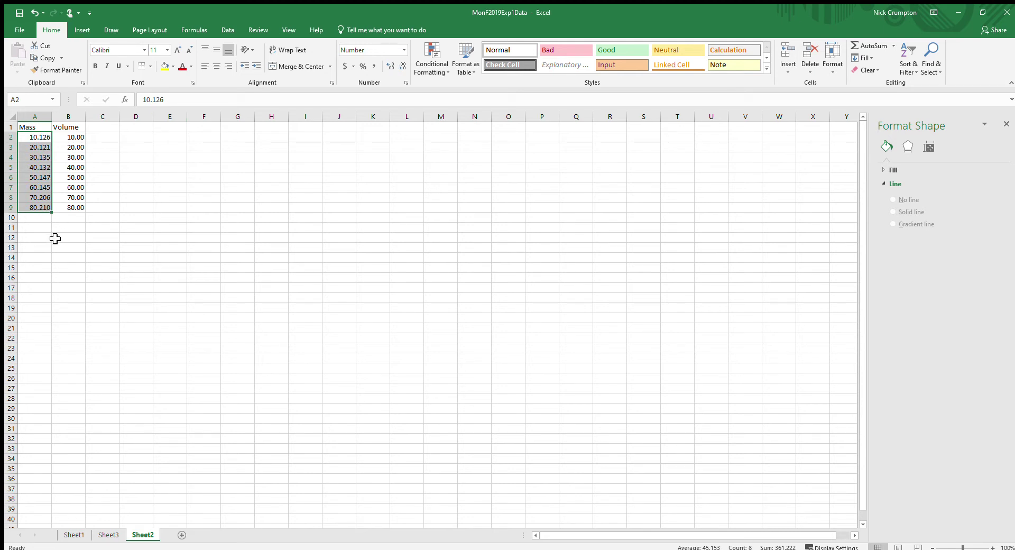
pyautogui.click(182, 279)
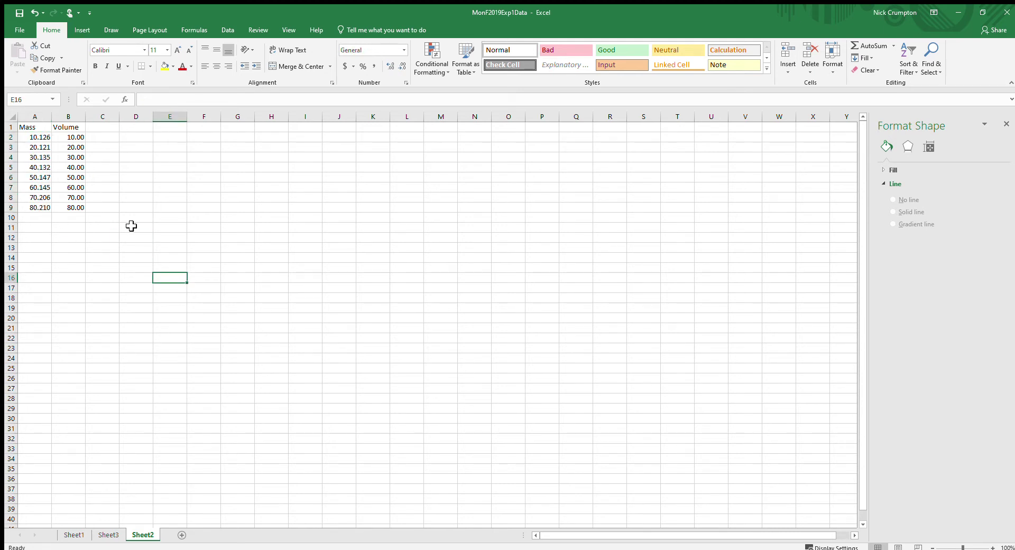
# Relabel the headers as Mass (g) in A1 and Volume (mL) in B1.
pyautogui.doubleClick(47, 128)
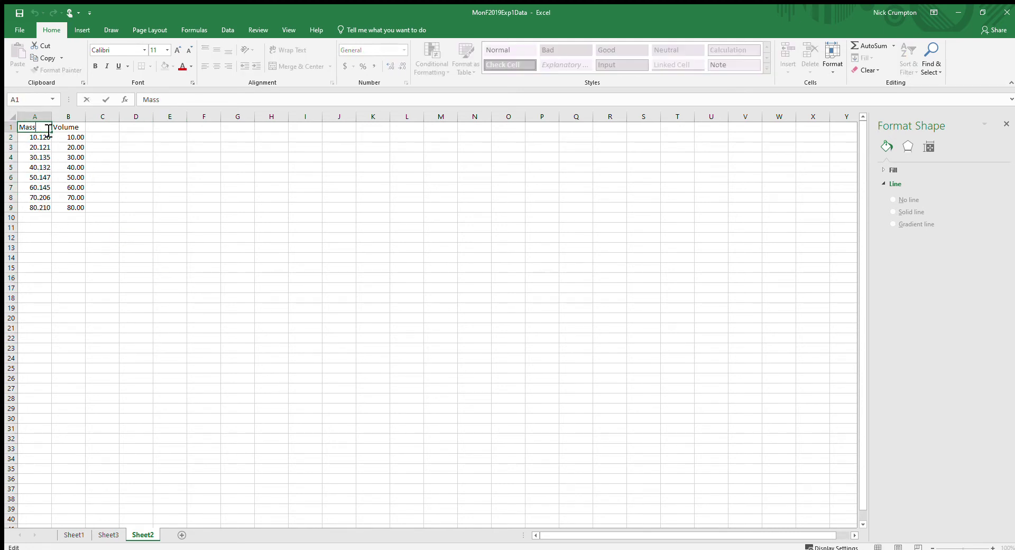
pyautogui.press('BackSpace')
pyautogui.press('BackSpace')
pyautogui.press('Tab')
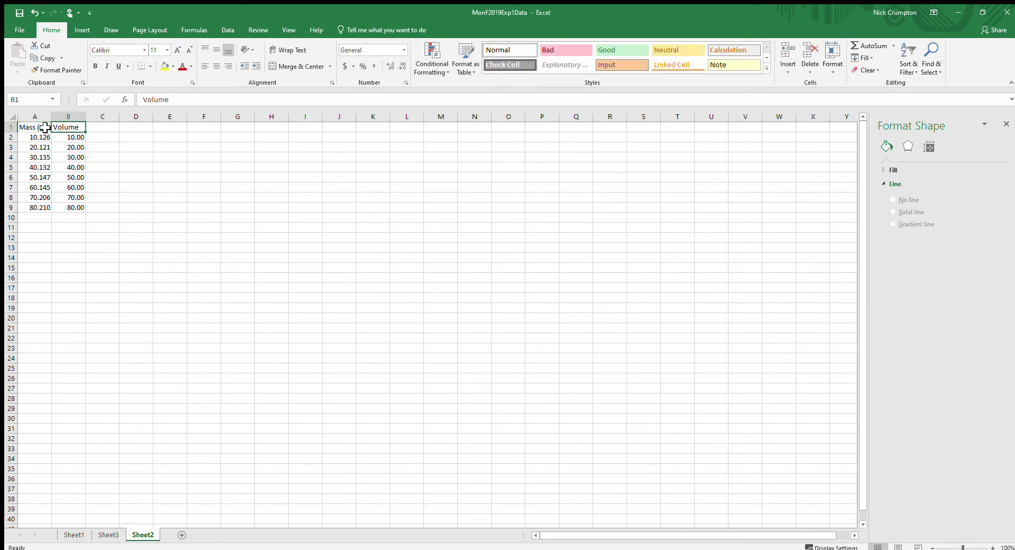
pyautogui.click(206, 100)
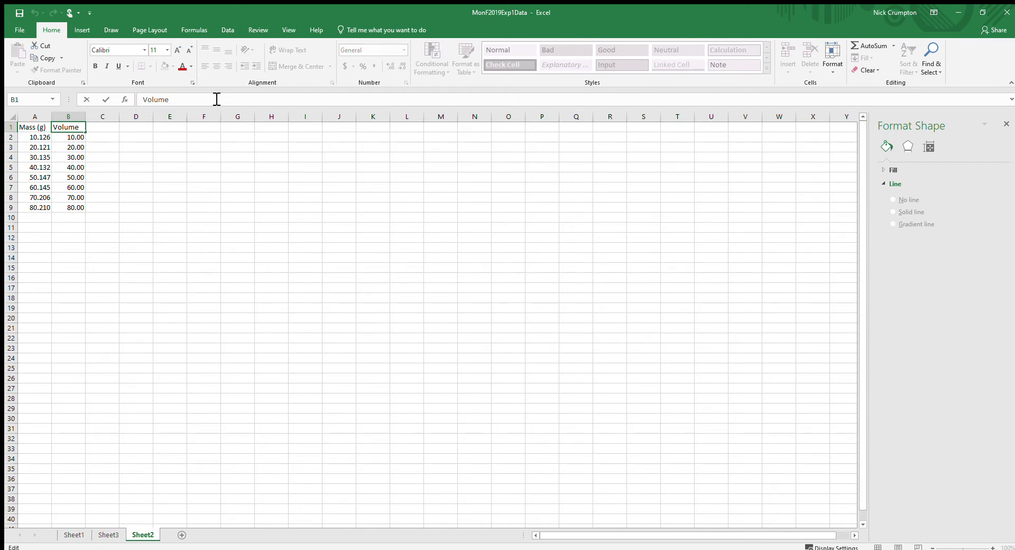
pyautogui.write('(mL')
pyautogui.press('Return')
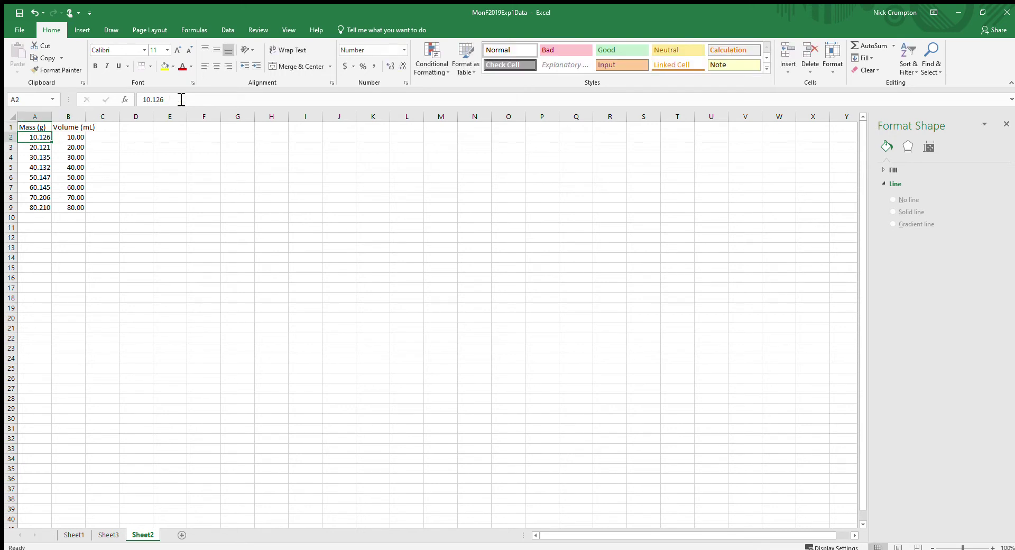
# Recheck the Mass (g) header and autofit column B to fit Volume (mL).
pyautogui.click(48, 128)
pyautogui.doubleClick(48, 128)
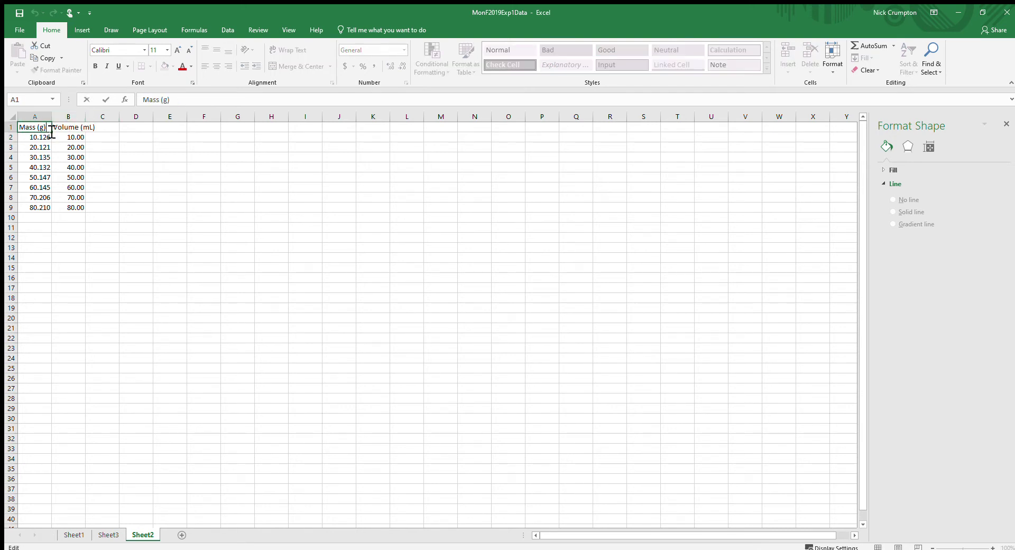
pyautogui.write('df')
pyautogui.press('BackSpace')
pyautogui.press('BackSpace')
pyautogui.press('Return')
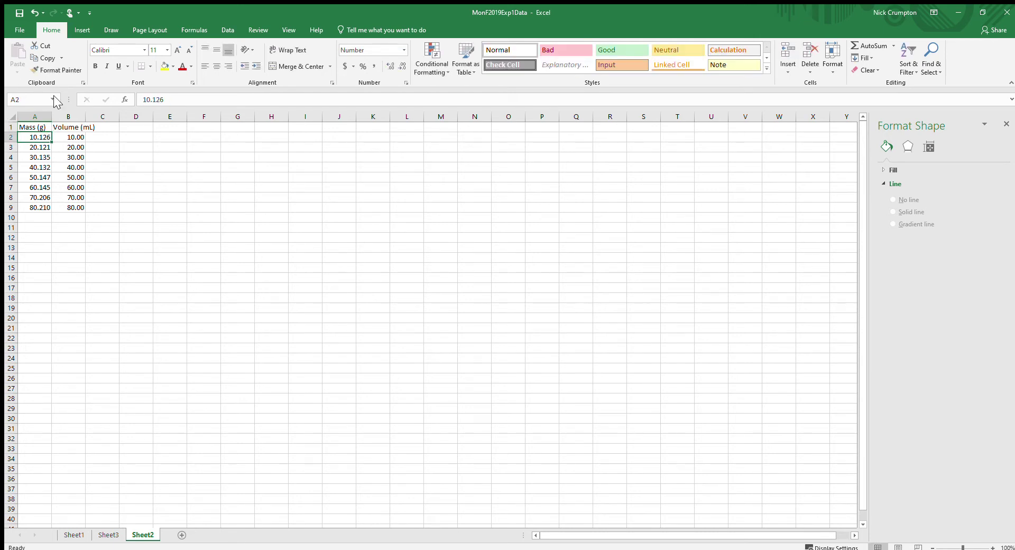
pyautogui.doubleClick(85, 115)
# Insert a scatter chart of A2:B9 and position it beside the data.
pyautogui.click(187, 180)
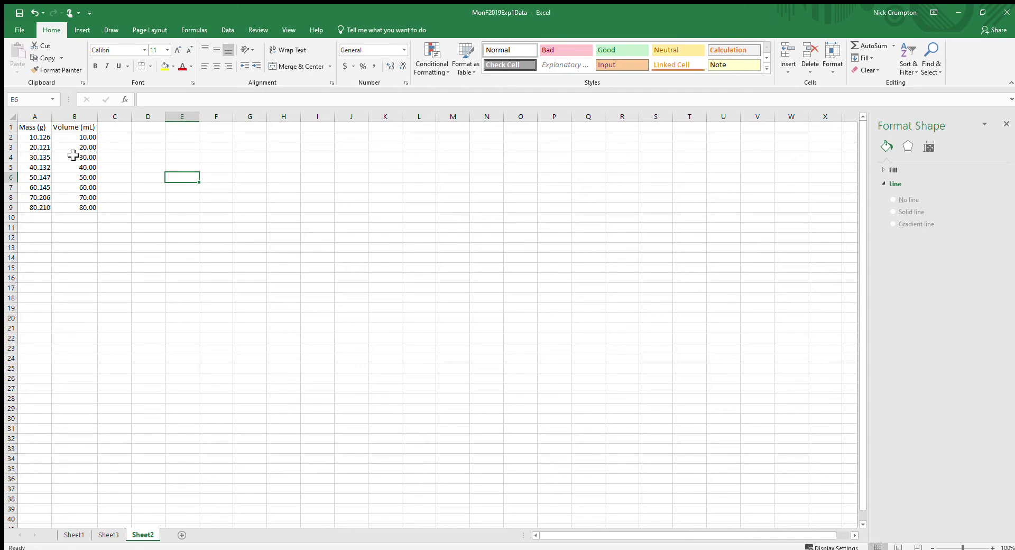
pyautogui.moveTo(39, 136); pyautogui.dragTo(82, 206)
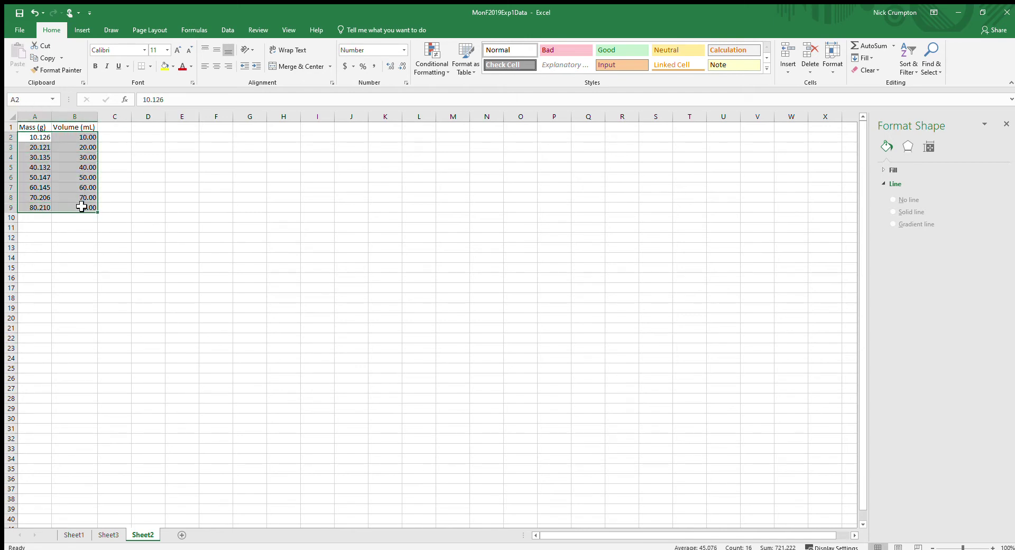
pyautogui.click(83, 25)
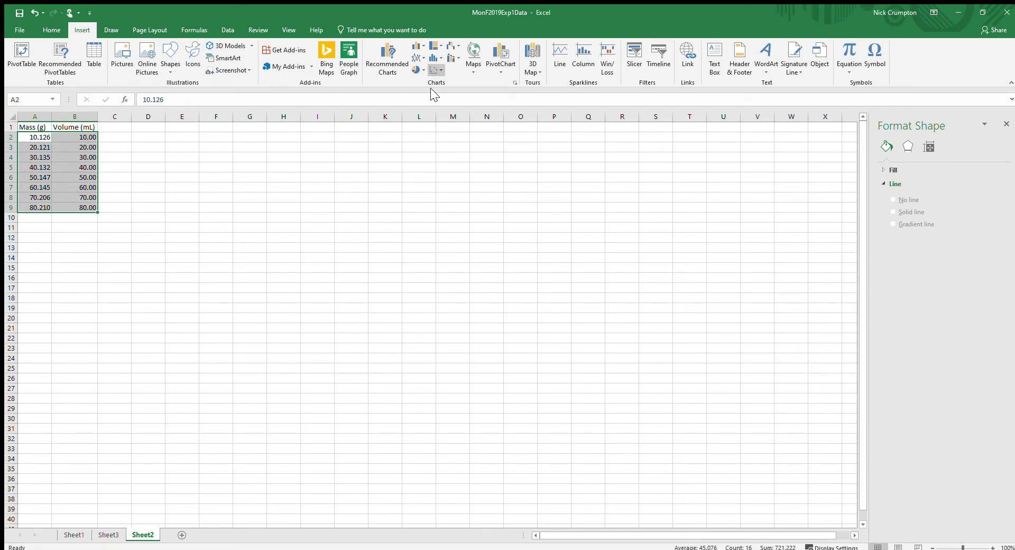
pyautogui.click(434, 69)
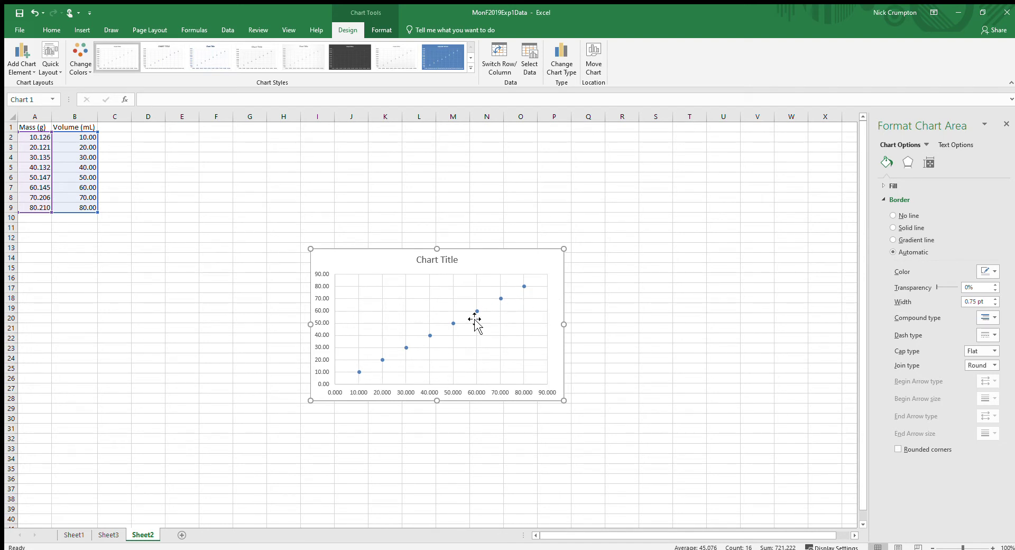
pyautogui.moveTo(483, 263); pyautogui.dragTo(492, 222)
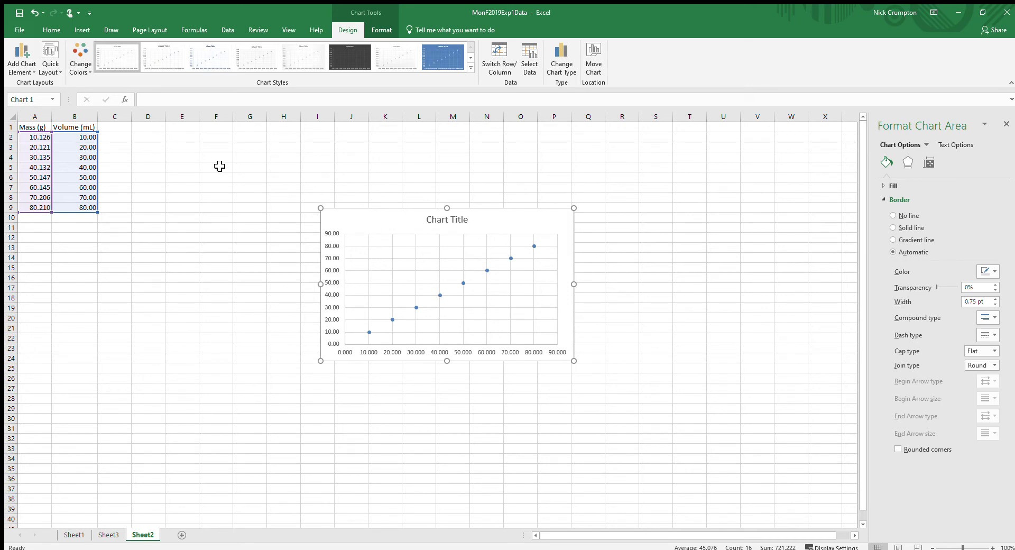
pyautogui.click(153, 138)
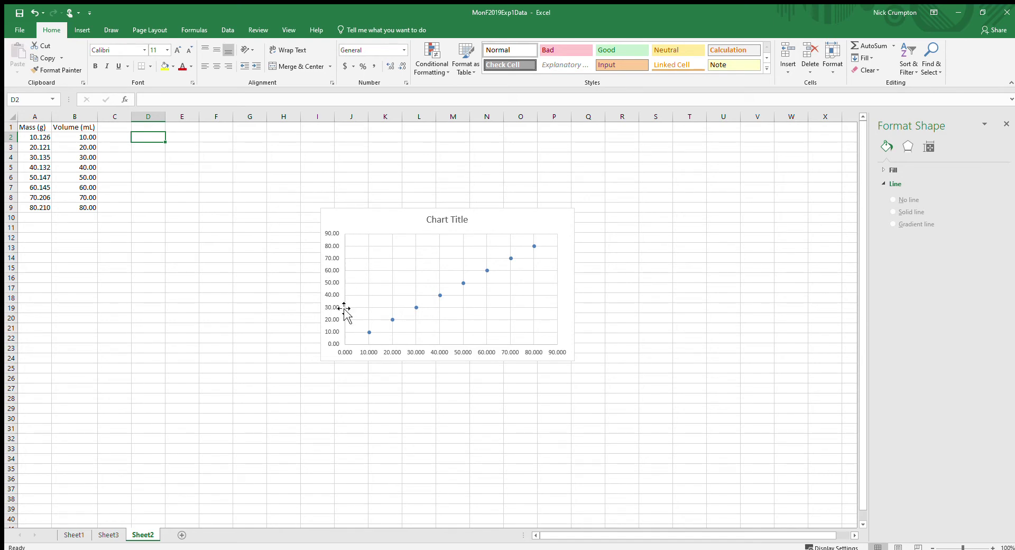
# Delete the existing scatter chart and discard a stray entry in C1.
pyautogui.click(158, 218)
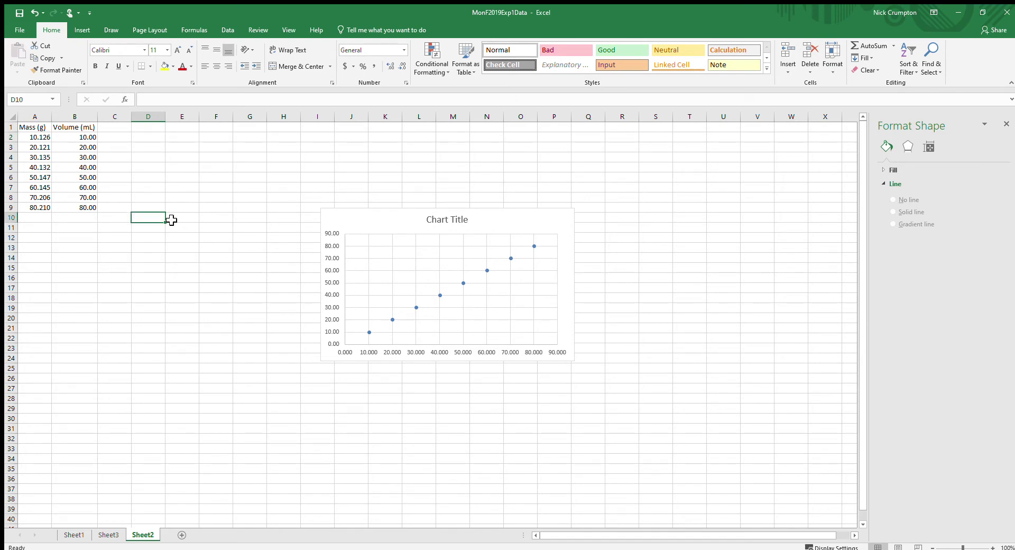
pyautogui.click(392, 226)
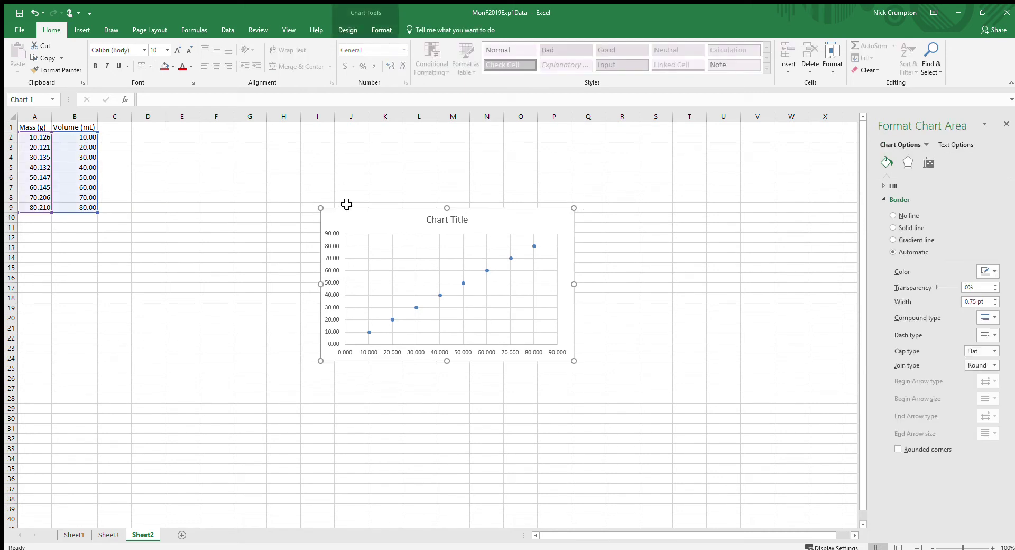
pyautogui.press('Delete')
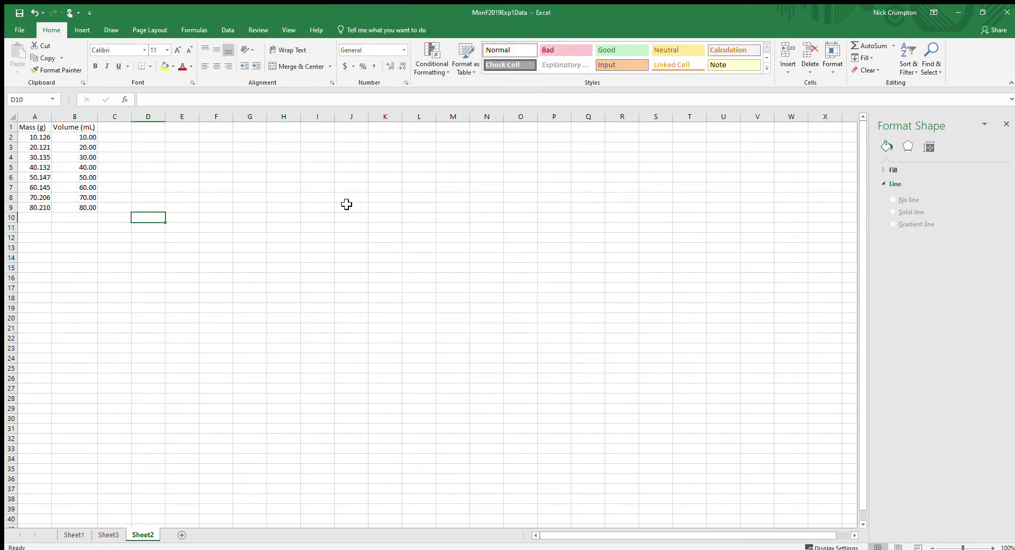
pyautogui.click(50, 120)
pyautogui.click(107, 126)
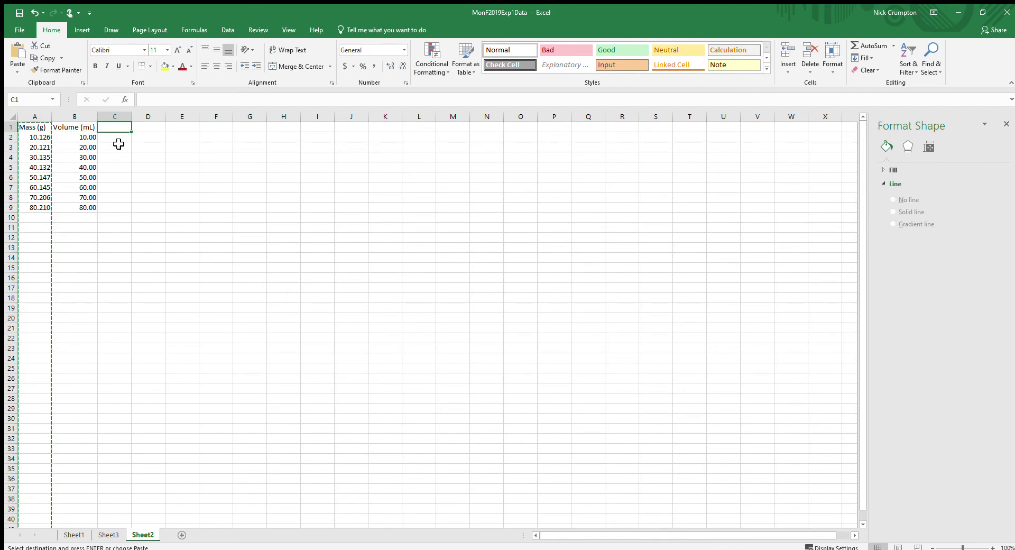
pyautogui.write('v')
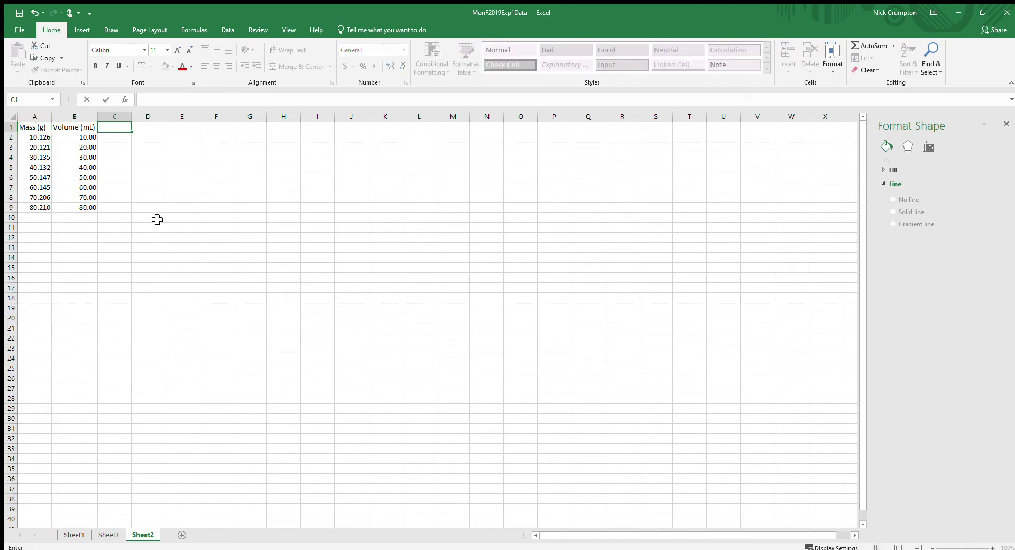
pyautogui.click(157, 220)
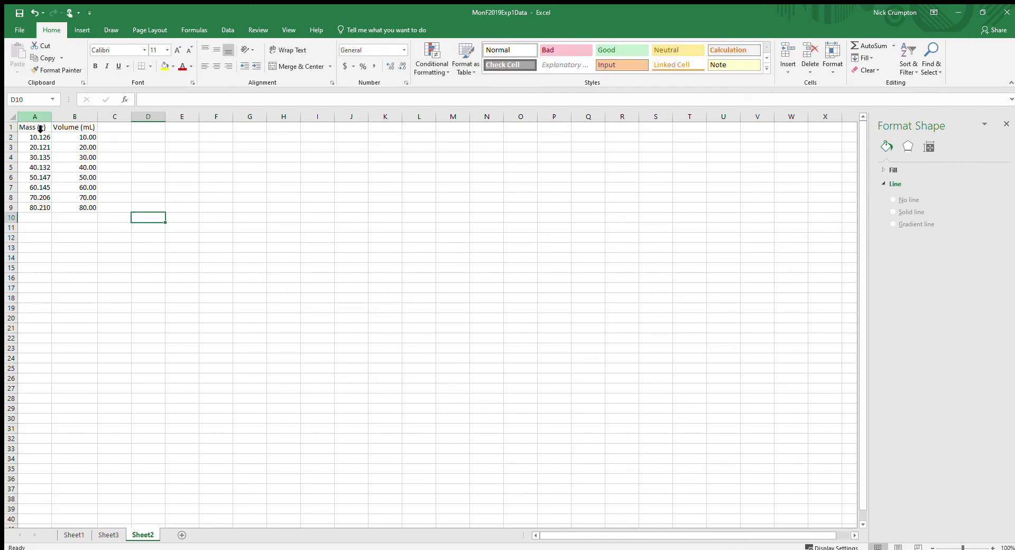
# Move the Mass column into column C after Volume, then select B2:C9.
pyautogui.click(40, 118)
pyautogui.hotkey('ctrl', 'c')
pyautogui.click(115, 117)
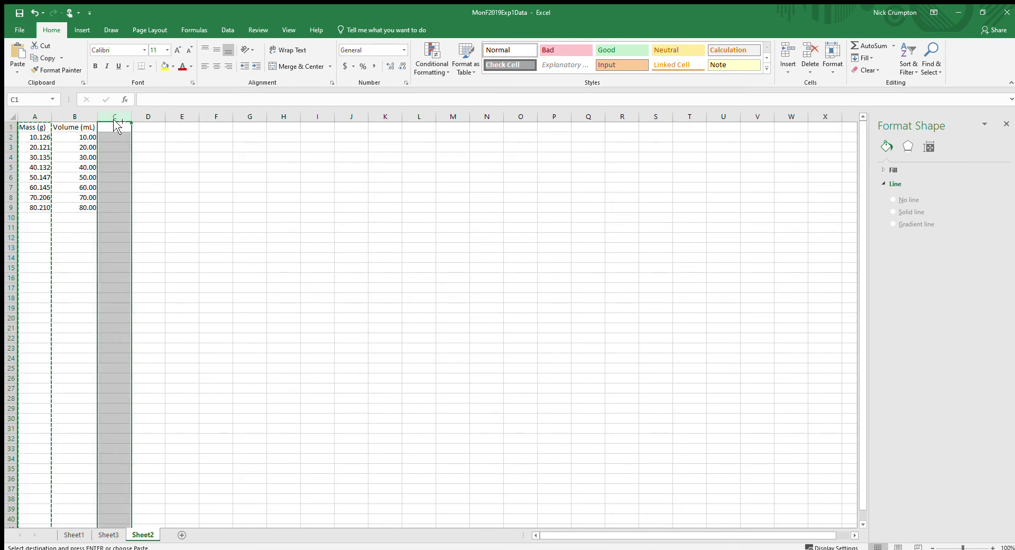
pyautogui.hotkey('ctrl', 'v')
pyautogui.click(204, 218)
pyautogui.moveTo(74, 136); pyautogui.dragTo(126, 214)
pyautogui.click(90, 29)
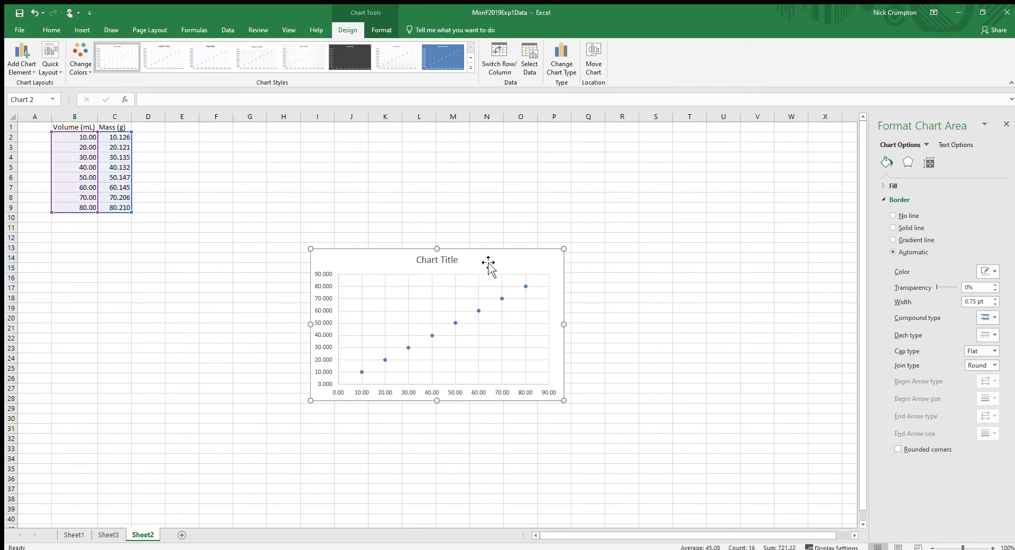
# Drag the Mass-versus-Volume scatter chart up and left, closer to the data.
pyautogui.moveTo(489, 262); pyautogui.dragTo(438, 186)
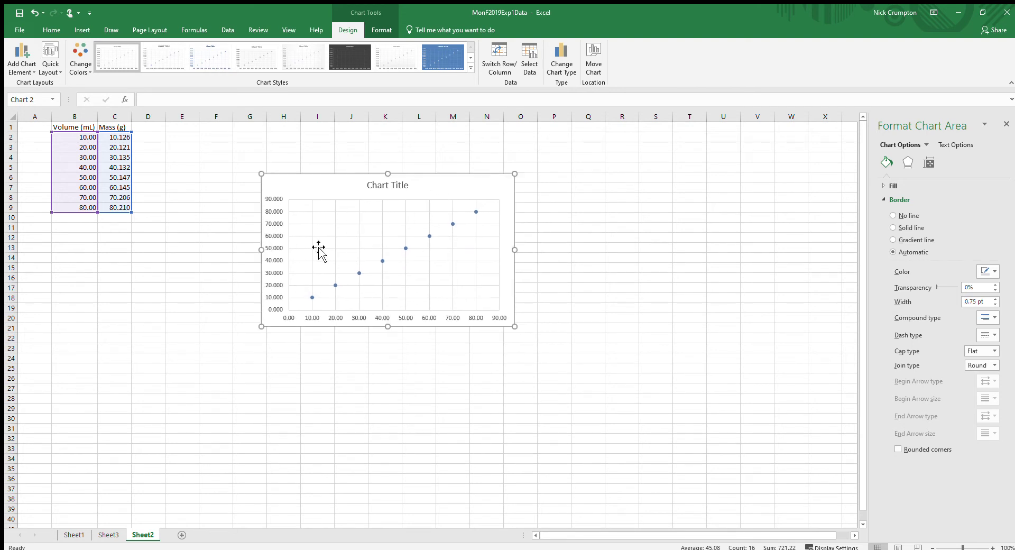
# Add axis titles: 'Mass of Coke (g)' on the vertical axis, 'Volume (mL)' on the horizontal.
pyautogui.click(21, 58)
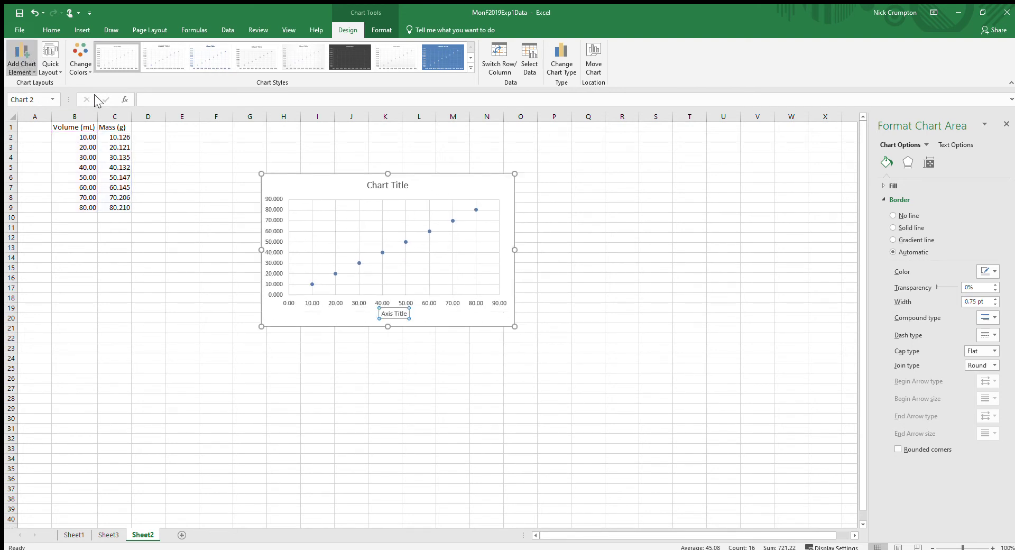
pyautogui.click(97, 100)
pyautogui.click(21, 66)
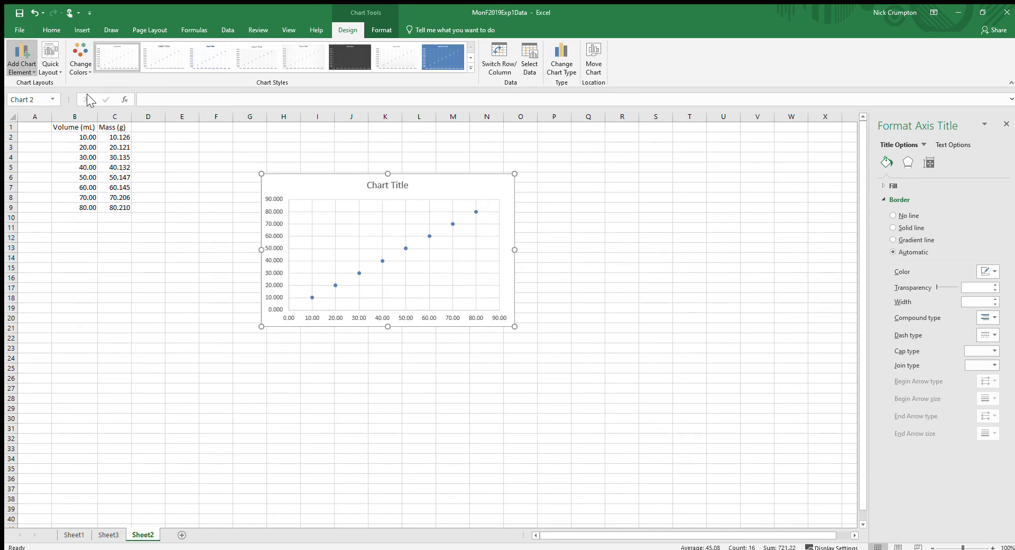
pyautogui.click(95, 113)
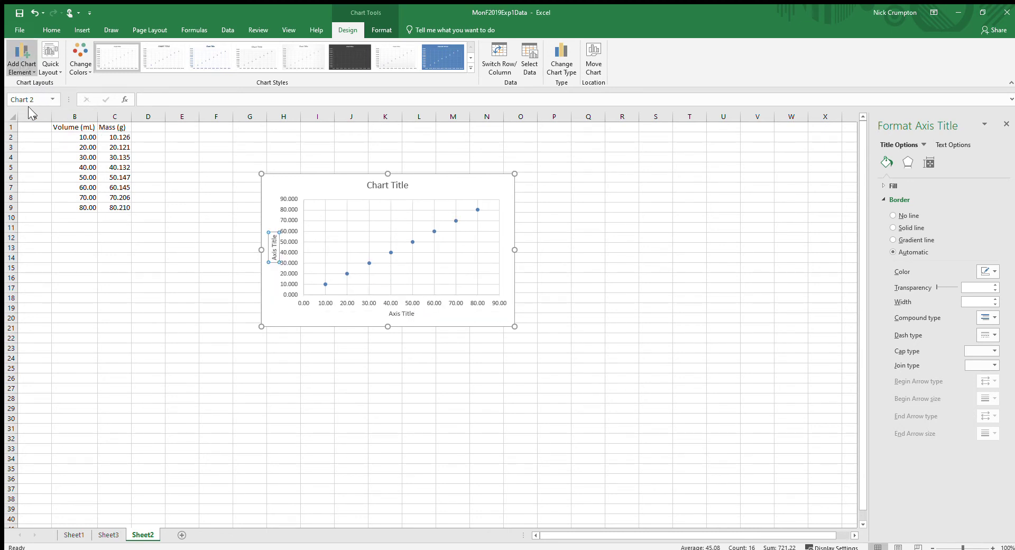
pyautogui.hotkey('ctrl', 'z')
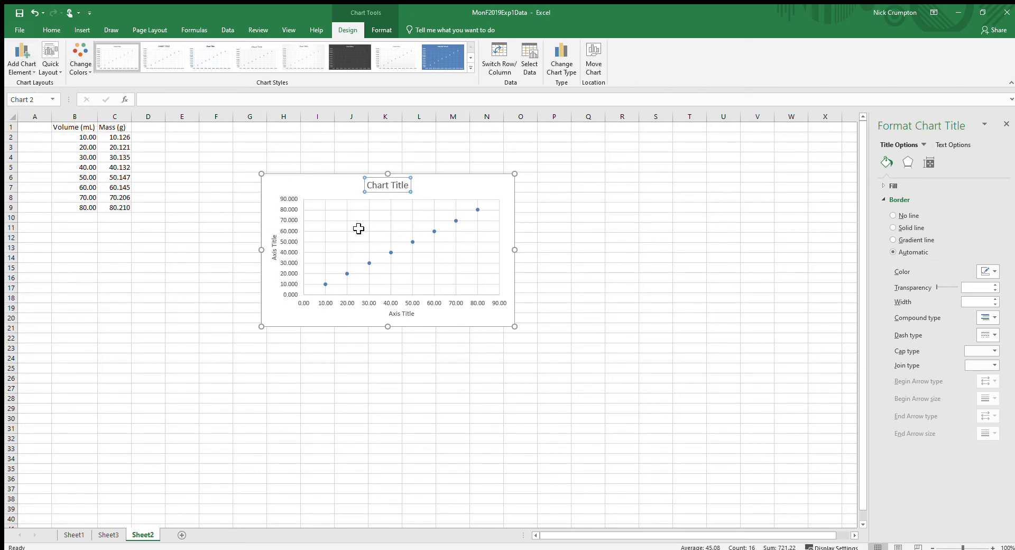
pyautogui.click(278, 247)
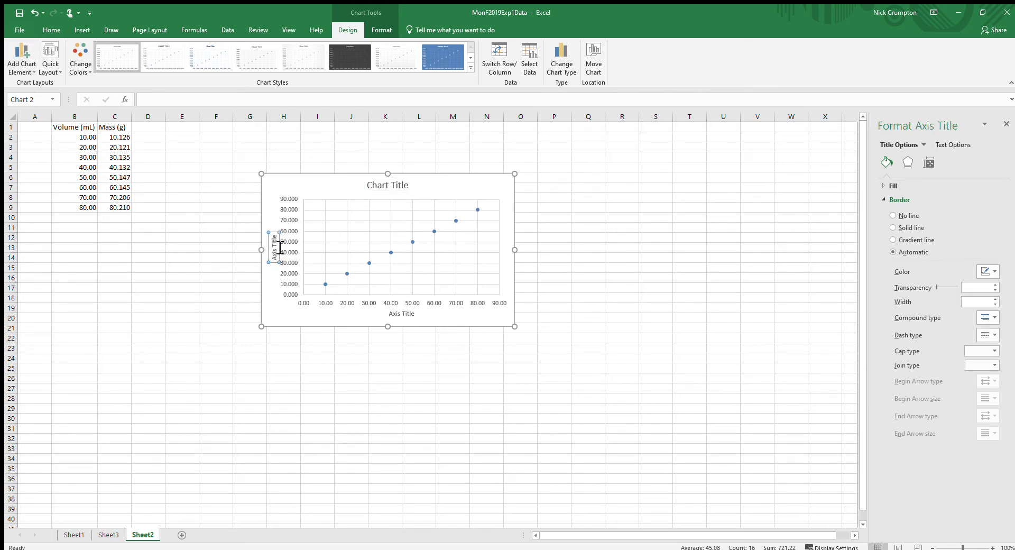
pyautogui.tripleClick(278, 249)
pyautogui.write('Mass of Coke (g)')
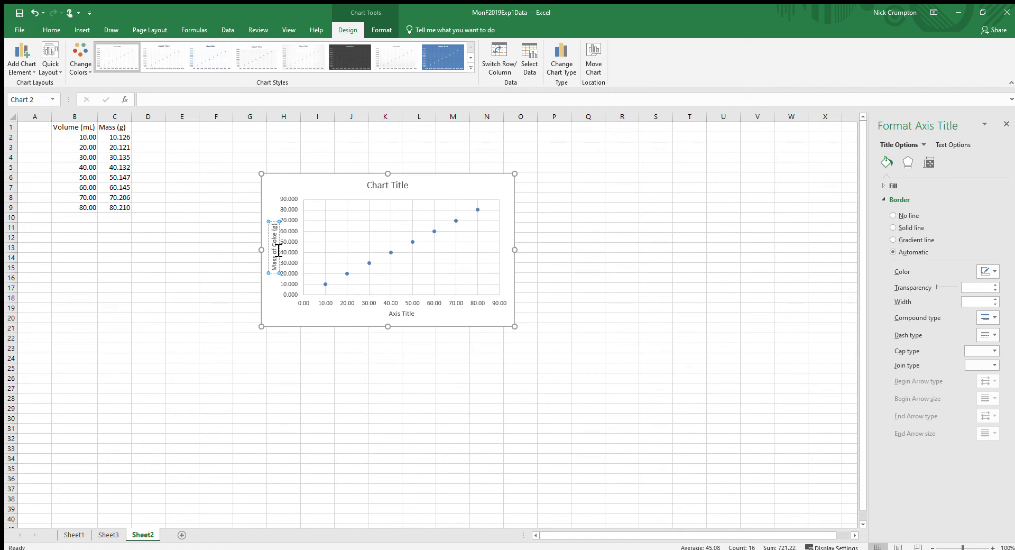
pyautogui.click(410, 317)
pyautogui.tripleClick(403, 315)
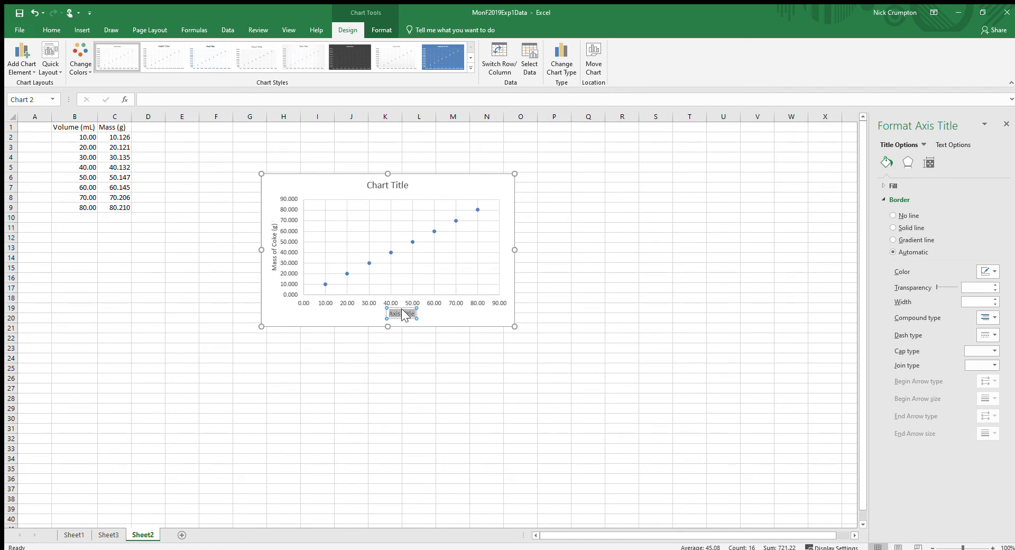
pyautogui.write('Volume (mL)')
pyautogui.click(445, 191)
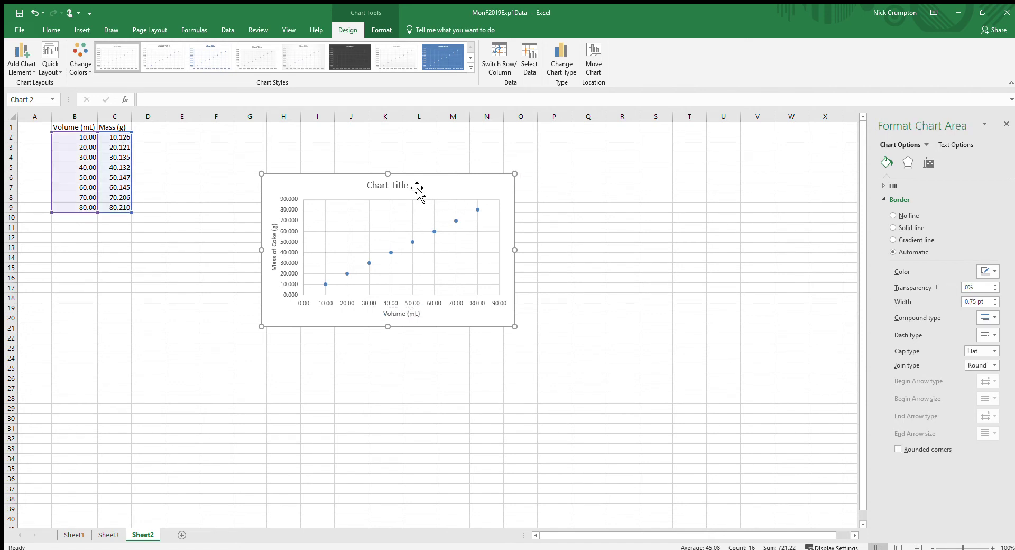
# Replace the placeholder chart title with 'Density of Coke'.
pyautogui.click(380, 186)
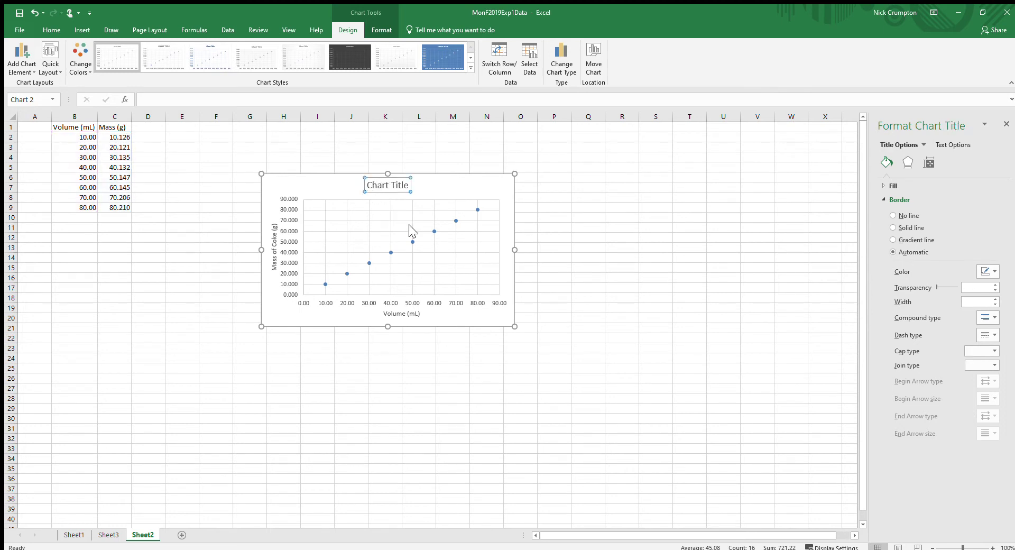
pyautogui.doubleClick(381, 186)
pyautogui.click(378, 186)
pyautogui.tripleClick(375, 186)
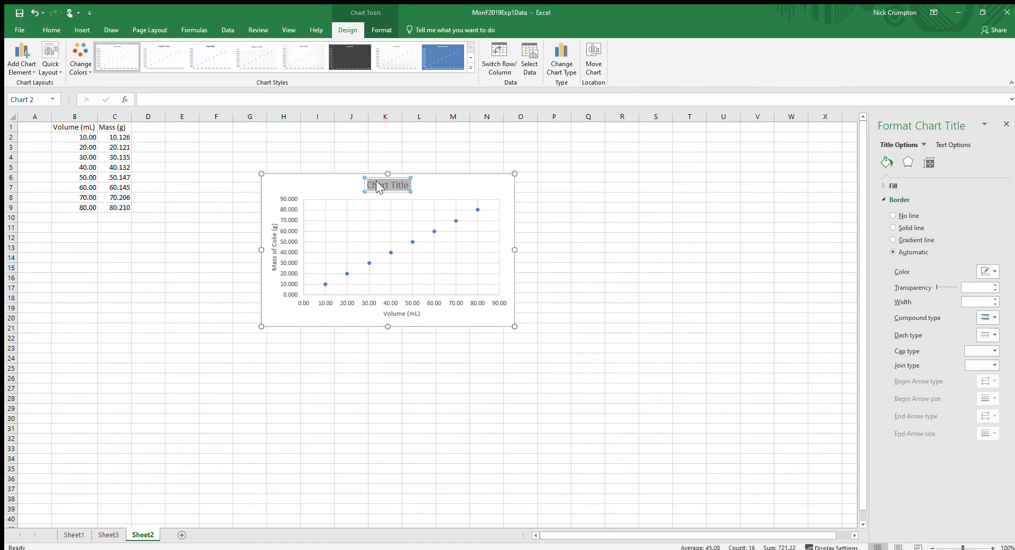
pyautogui.press('BackSpace')
pyautogui.write('D')
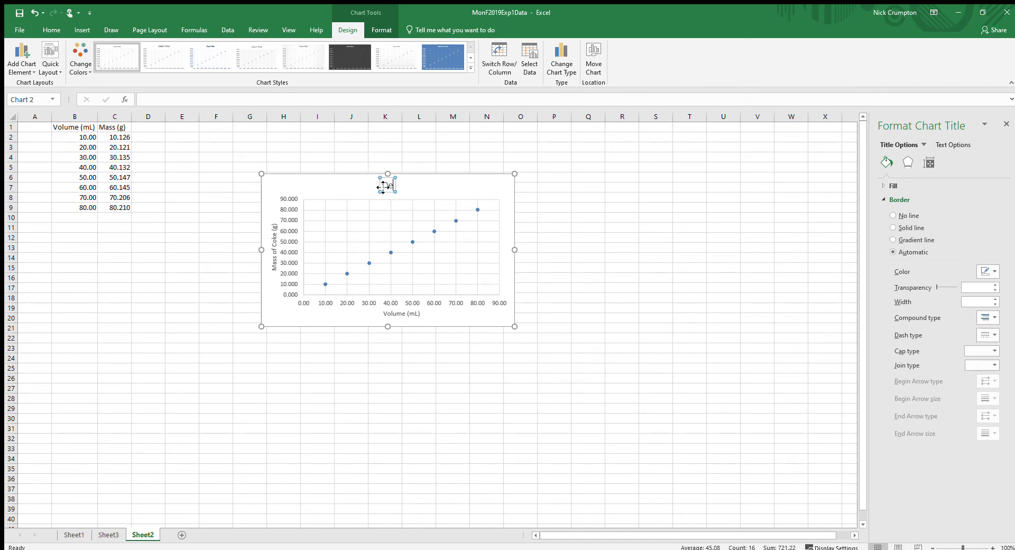
pyautogui.write('ensity of Coke')
pyautogui.click(646, 286)
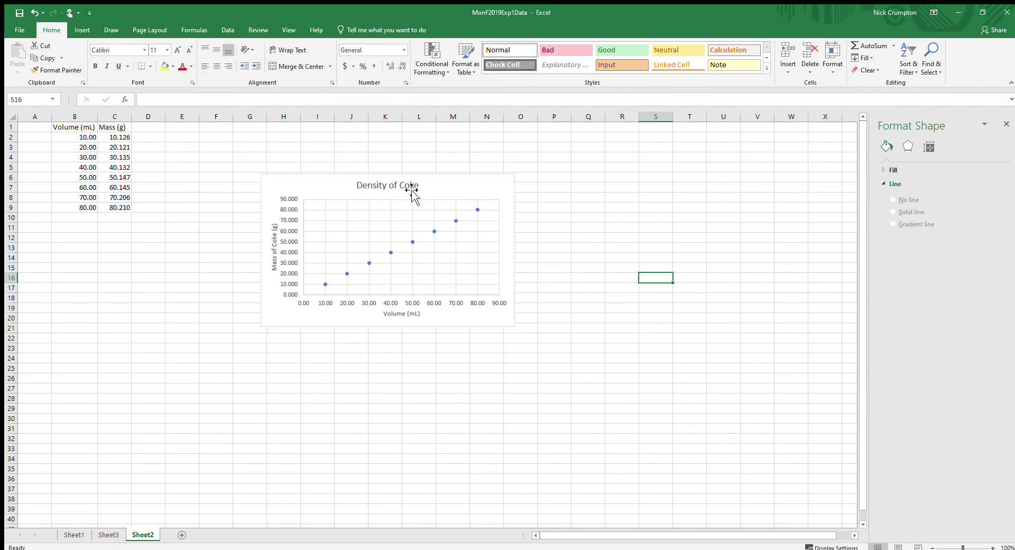
pyautogui.click(478, 189)
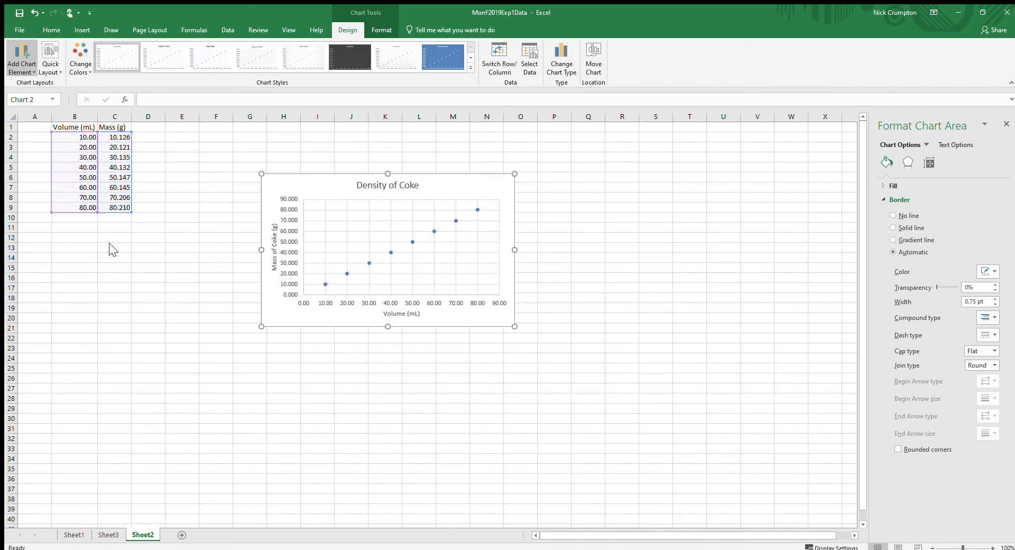
# Add a linear trendline that displays its equation and R-squared value on the chart.
pyautogui.click(129, 312)
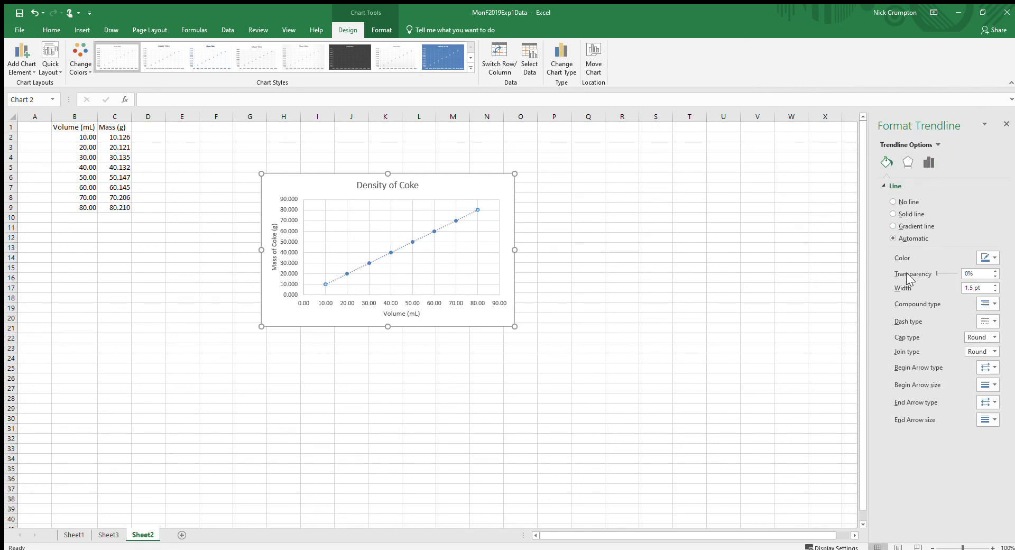
pyautogui.click(906, 162)
pyautogui.click(928, 163)
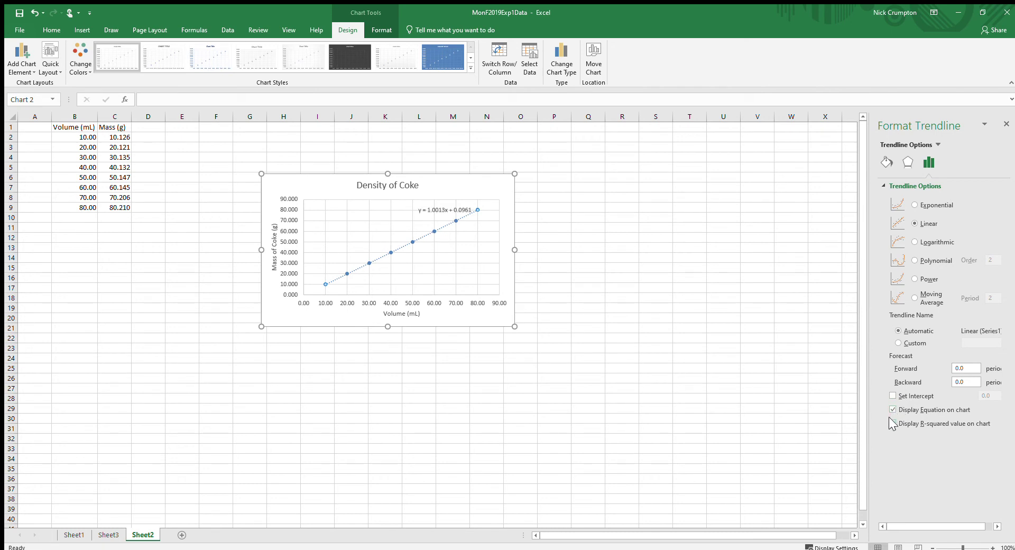
pyautogui.click(892, 423)
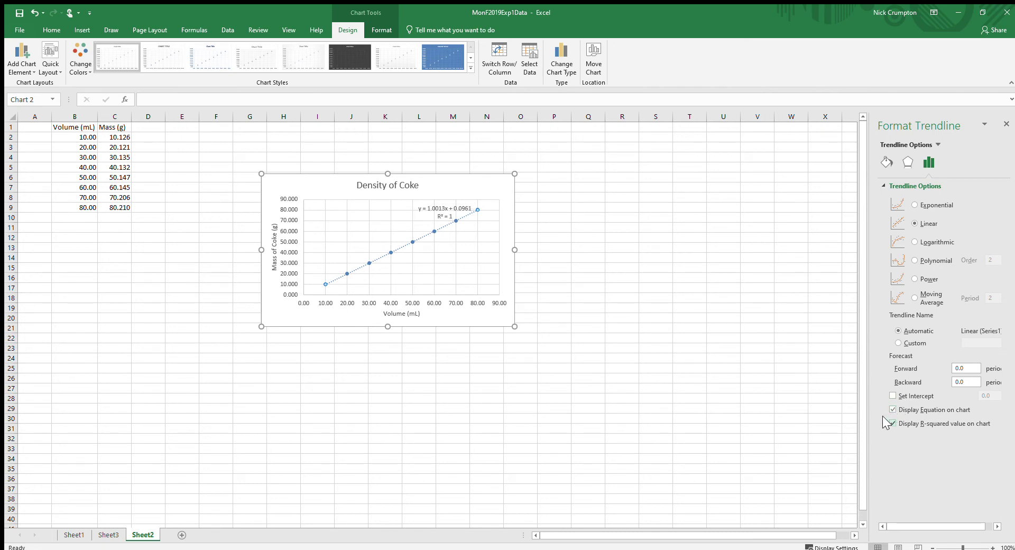
# Move the trendline equation label to the chart's top-right, then shift the whole chart further right.
pyautogui.click(438, 207)
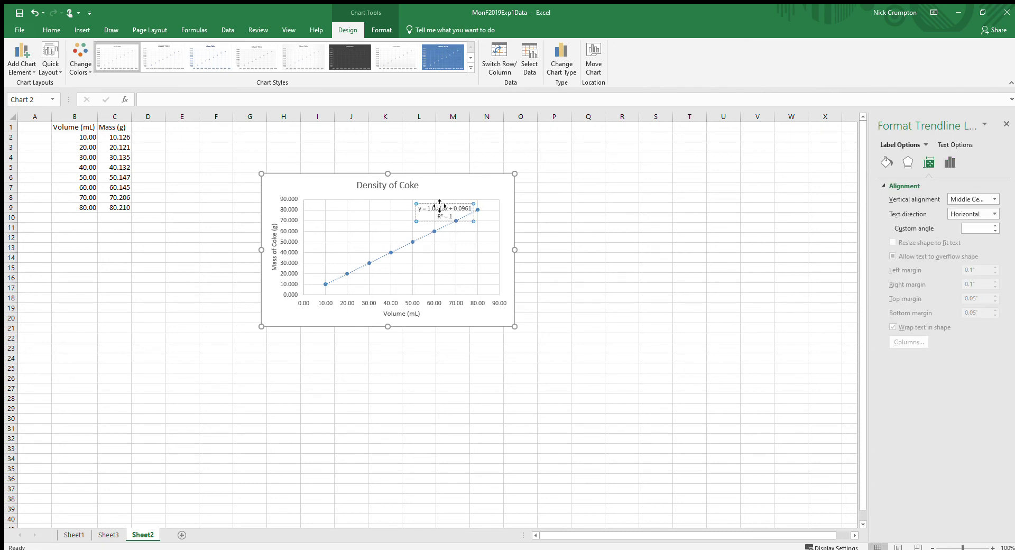
pyautogui.moveTo(439, 207); pyautogui.dragTo(471, 185)
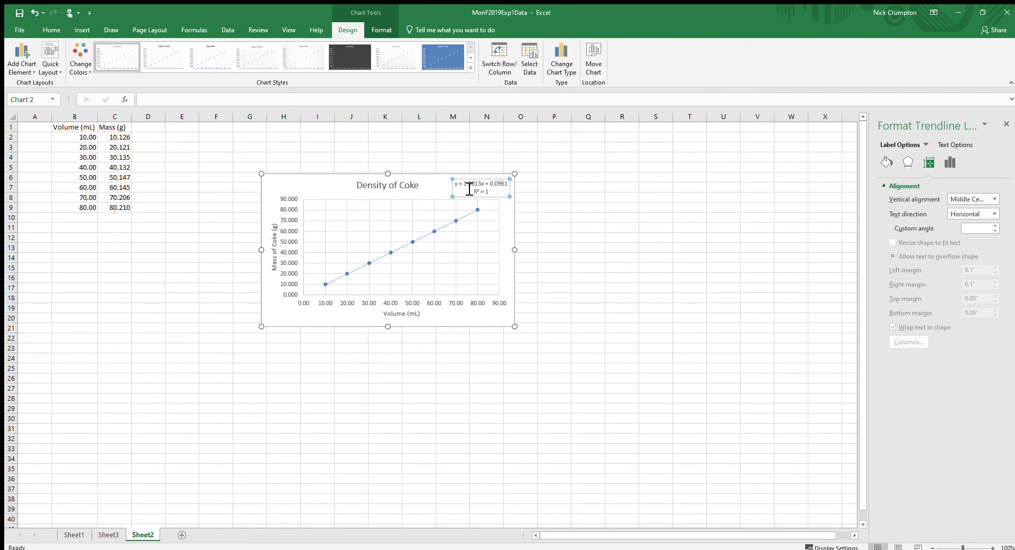
pyautogui.moveTo(474, 185); pyautogui.dragTo(481, 185)
pyautogui.moveTo(486, 184); pyautogui.dragTo(515, 187)
pyautogui.click(285, 185)
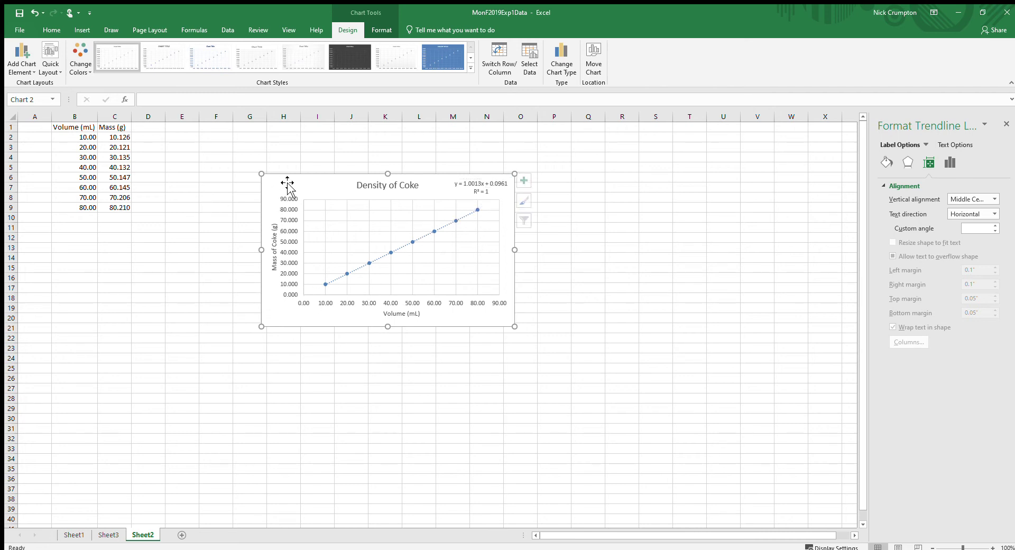
pyautogui.moveTo(306, 204); pyautogui.dragTo(468, 156)
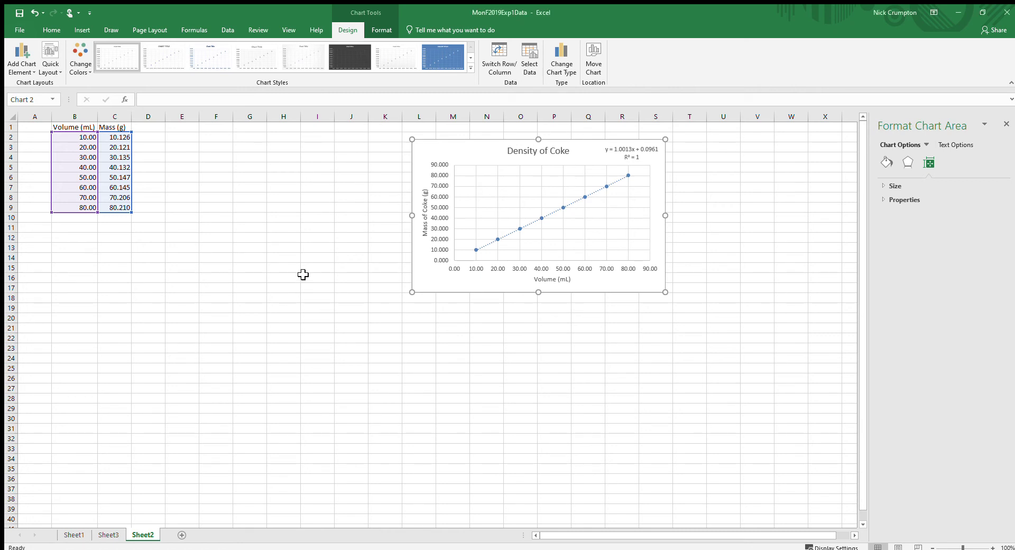
# Run a Data Analysis Regression with Y range C2:C9 (mass) and X range B2:B9 (volume).
pyautogui.click(206, 198)
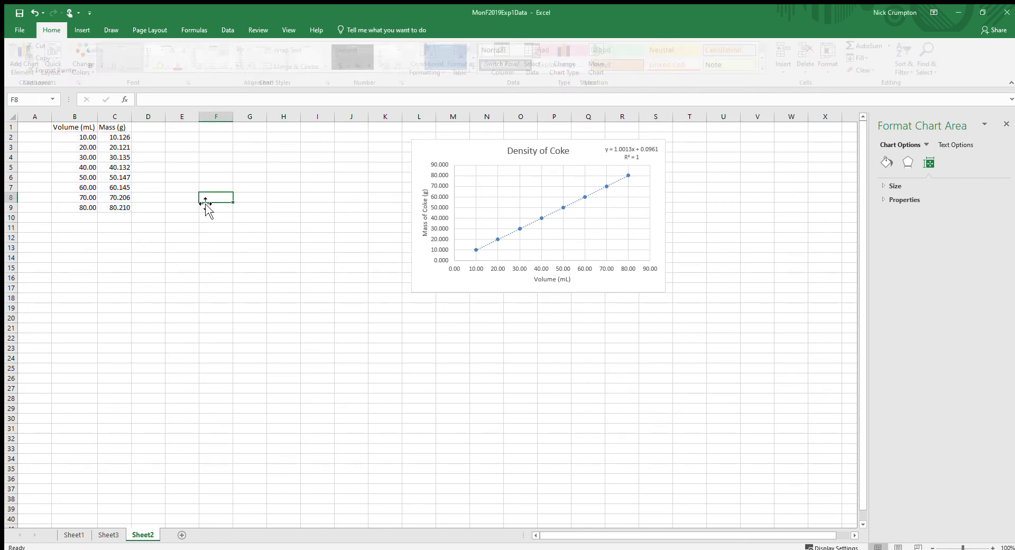
pyautogui.click(223, 30)
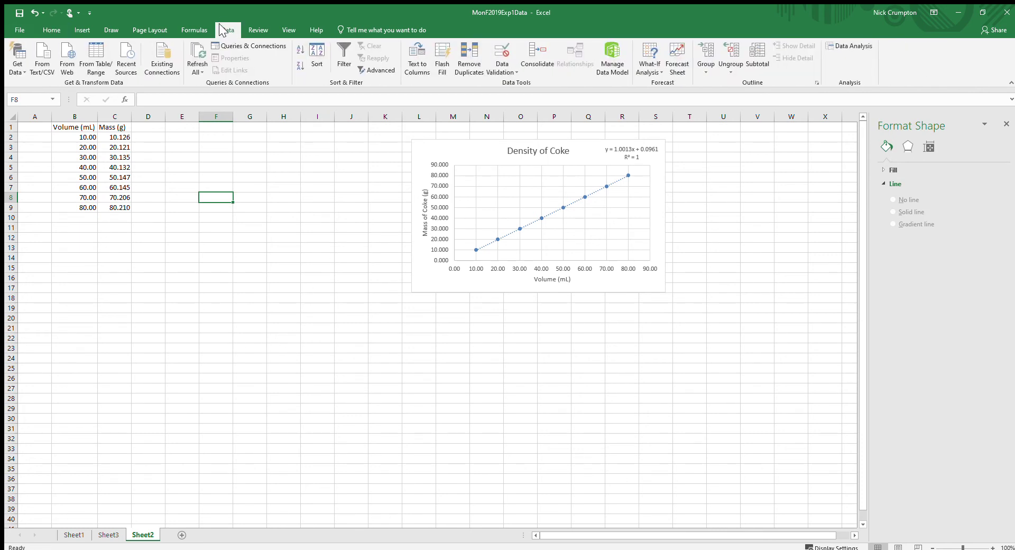
pyautogui.click(842, 47)
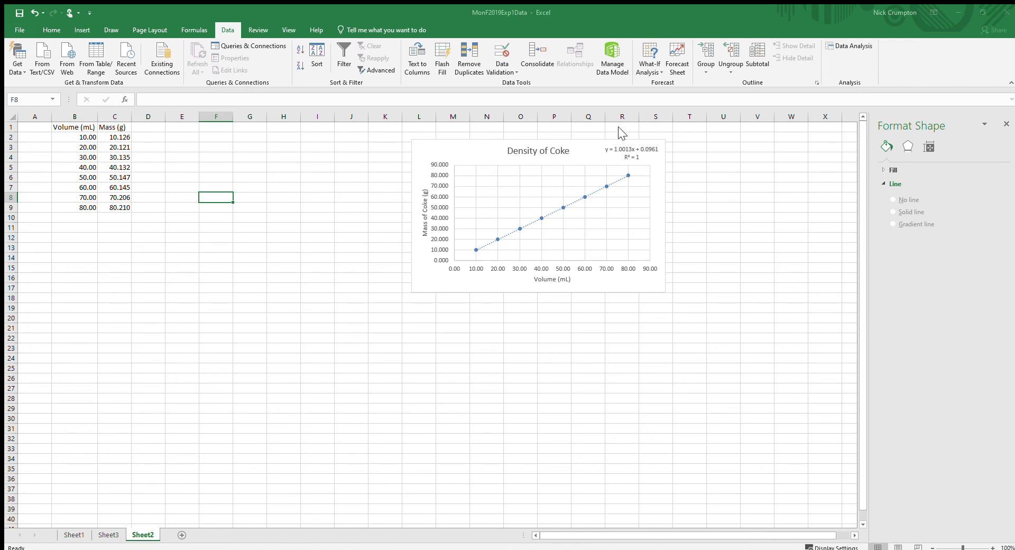
pyautogui.write('=')
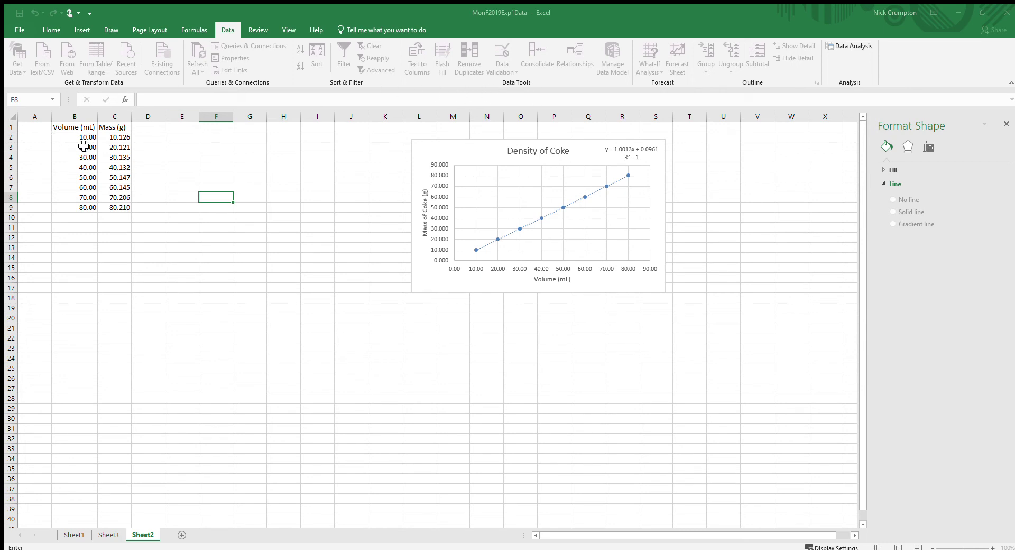
pyautogui.moveTo(111, 137); pyautogui.dragTo(108, 211)
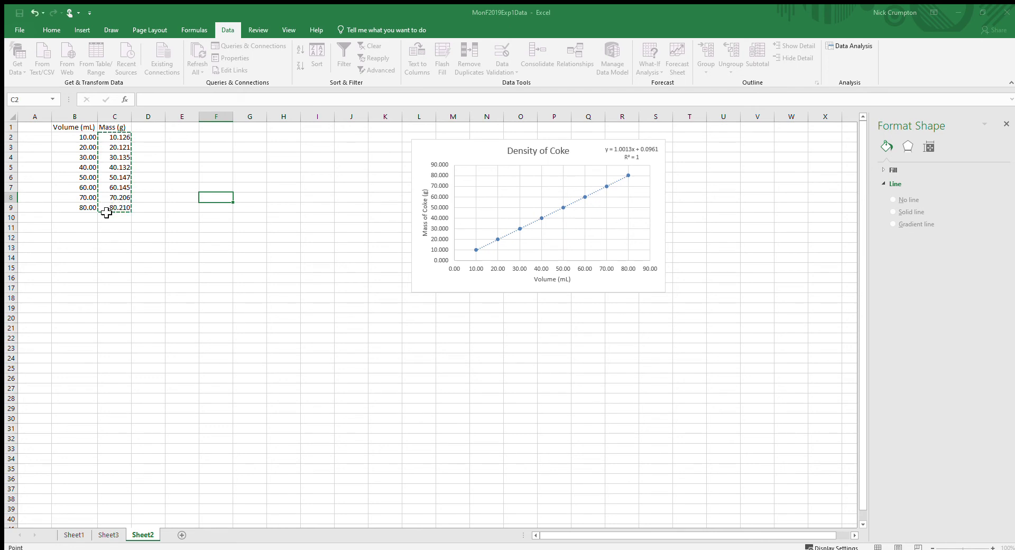
pyautogui.press('BackSpace')
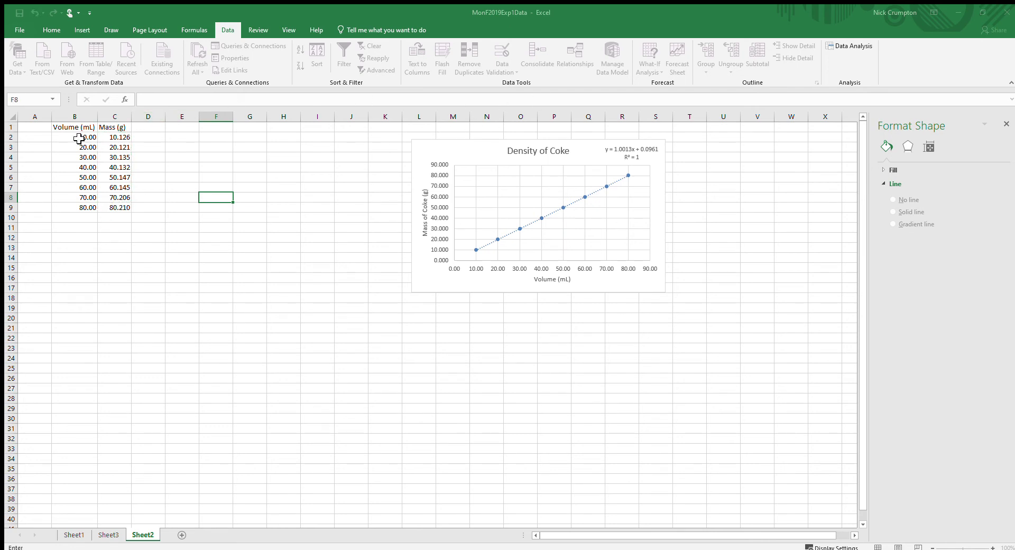
pyautogui.moveTo(80, 137); pyautogui.dragTo(82, 208)
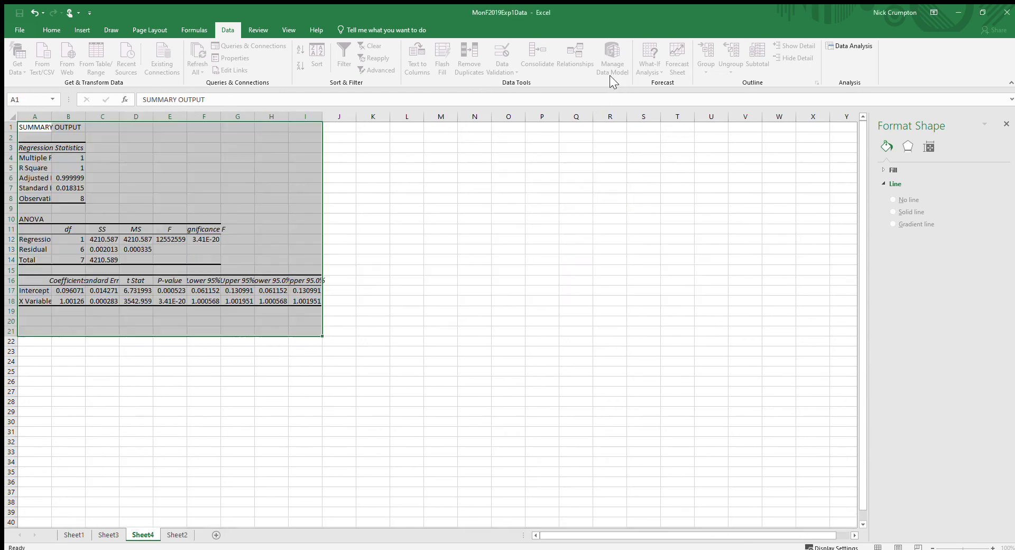
# On Sheet4, AutoFit columns A through I so values like R Square 0.999999522 show fully.
pyautogui.click(108, 534)
pyautogui.click(177, 534)
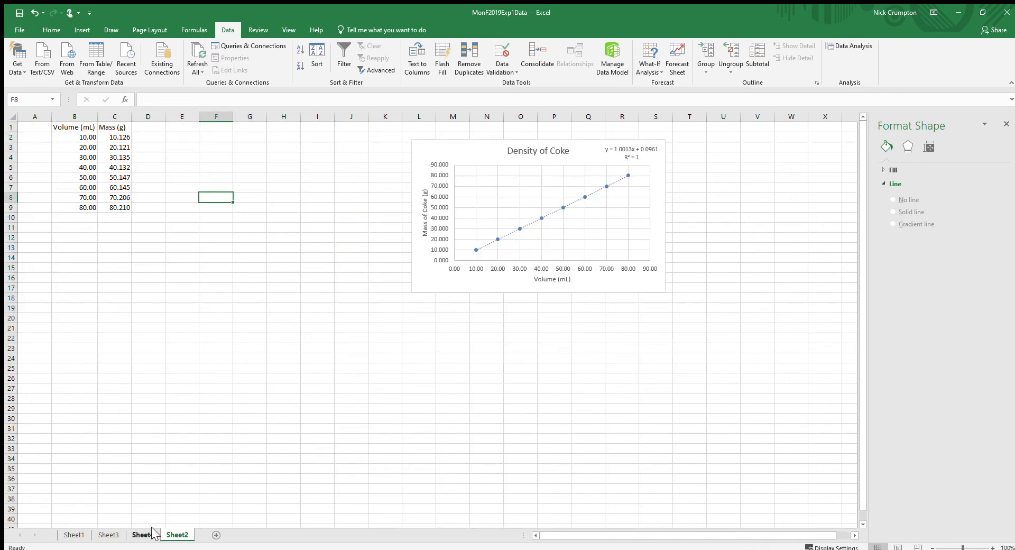
pyautogui.click(142, 535)
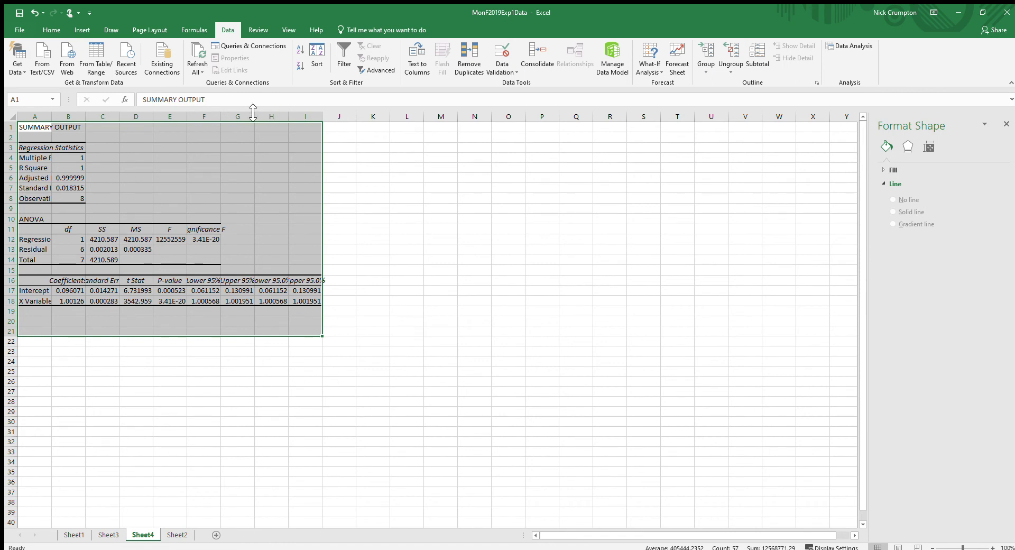
pyautogui.doubleClick(119, 117)
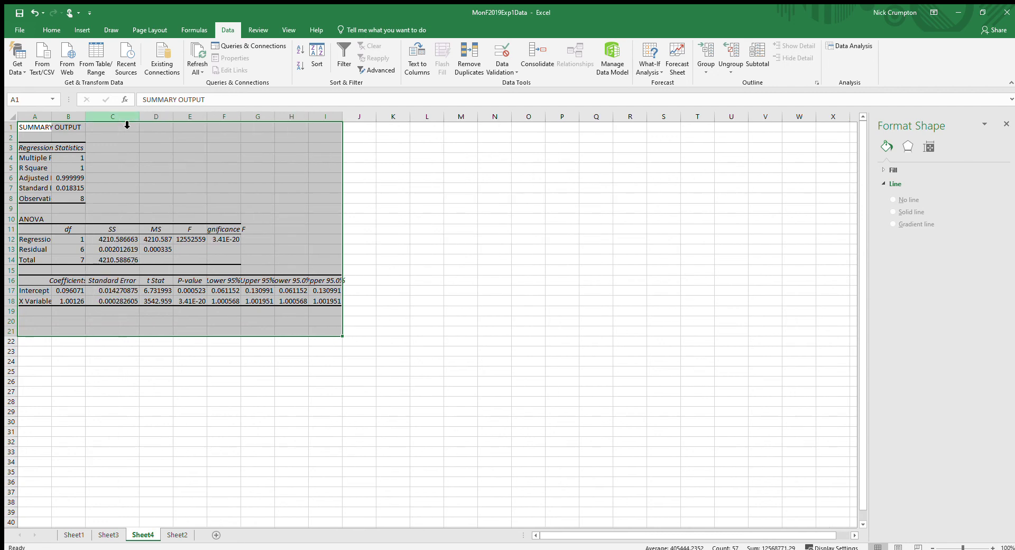
pyautogui.click(158, 129)
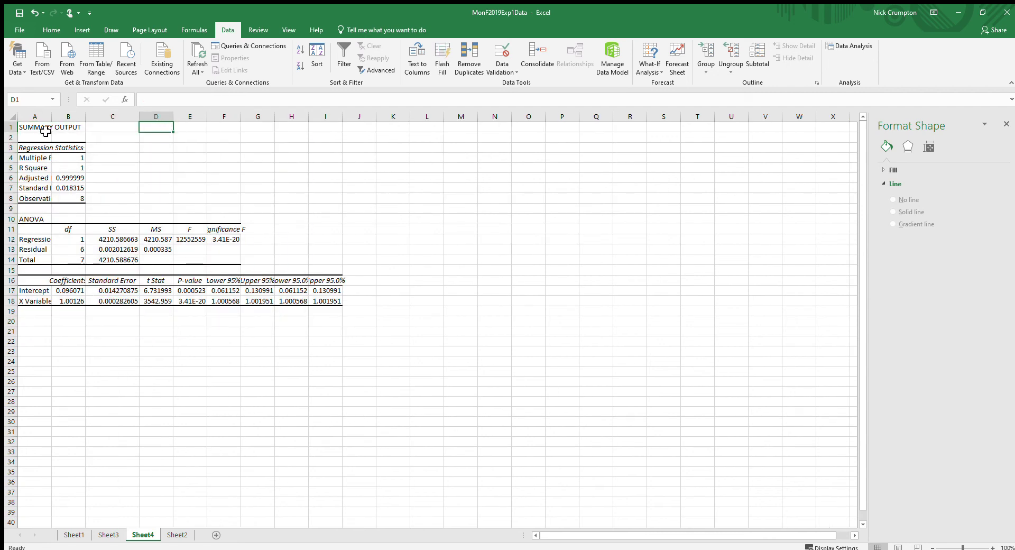
pyautogui.moveTo(43, 130); pyautogui.dragTo(323, 111)
pyautogui.doubleClick(274, 116)
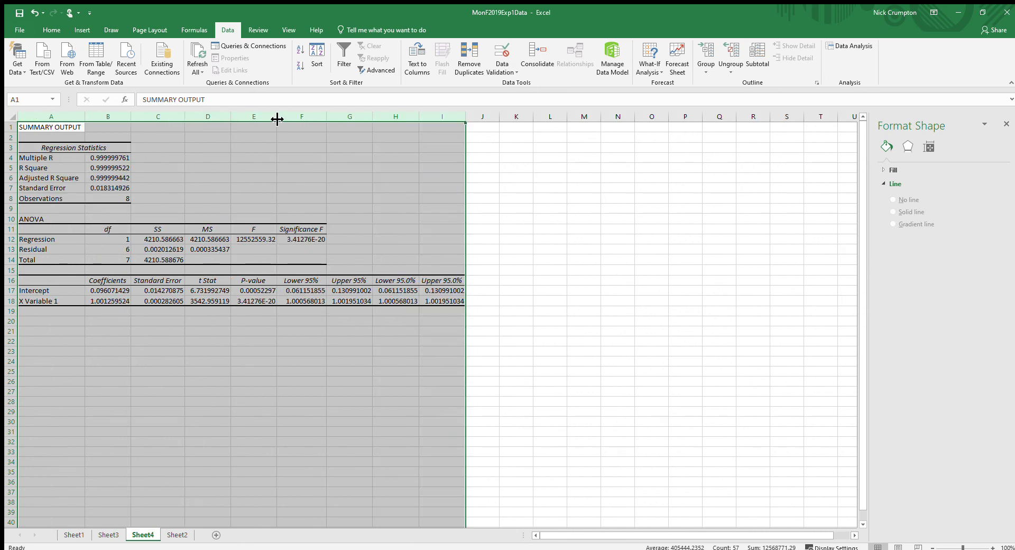
pyautogui.click(296, 219)
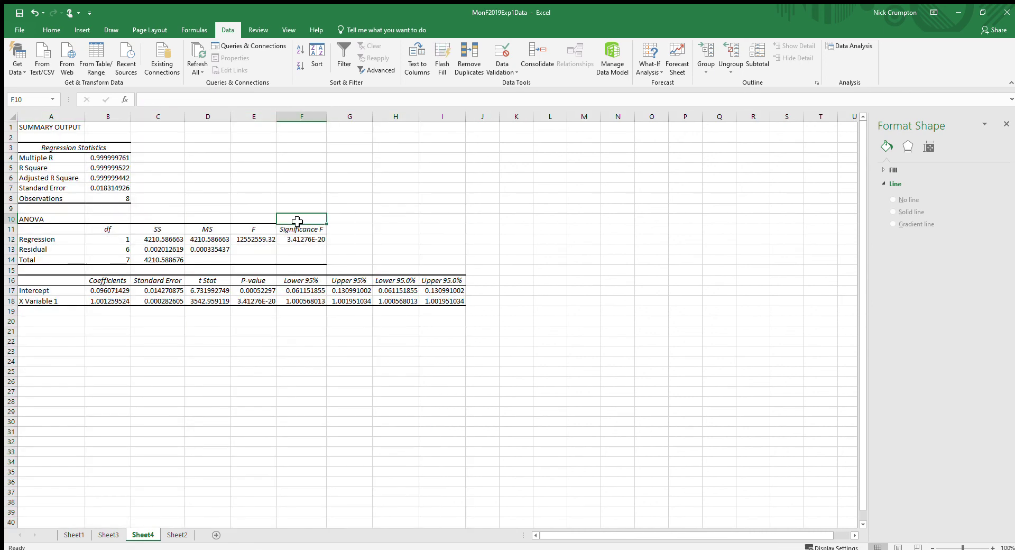
pyautogui.click(110, 168)
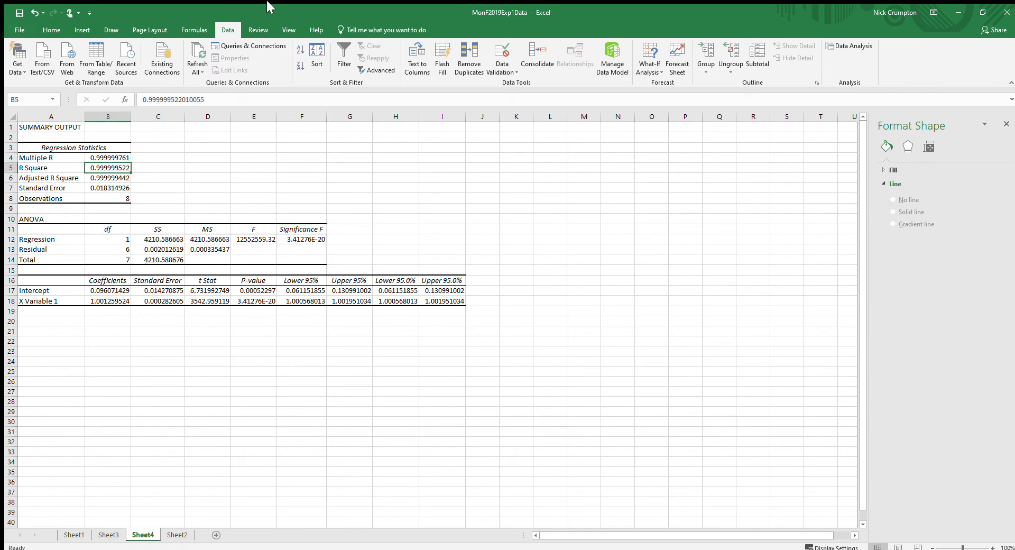
# Fill cells B17:C18 yellow, covering the Intercept and X Variable 1 coefficients and standard errors.
pyautogui.click(175, 534)
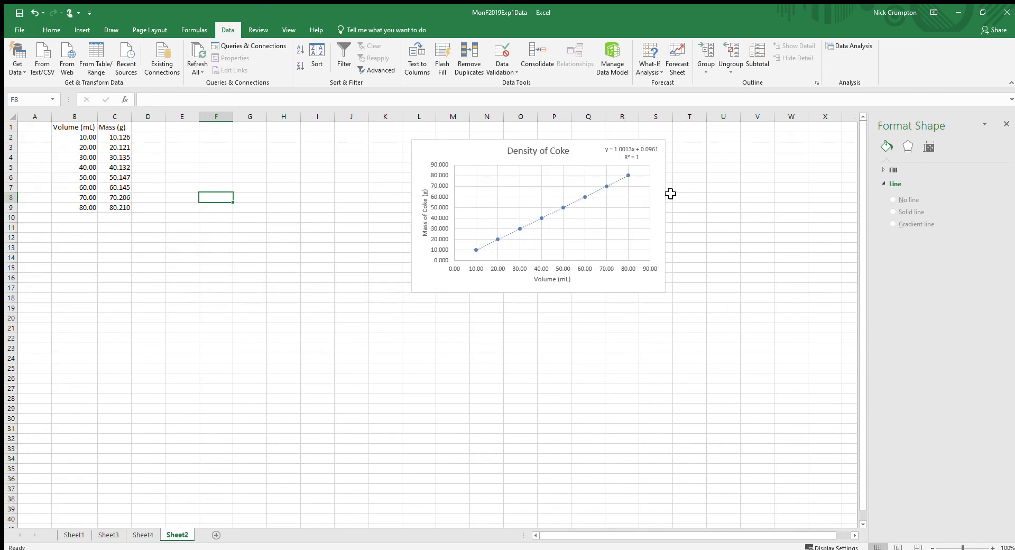
pyautogui.click(151, 532)
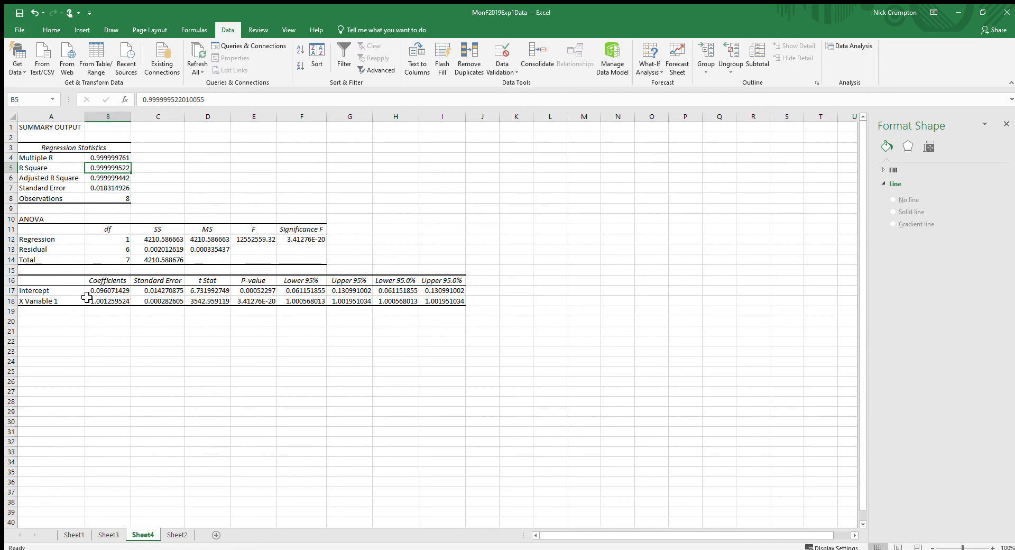
pyautogui.moveTo(98, 292); pyautogui.dragTo(156, 301)
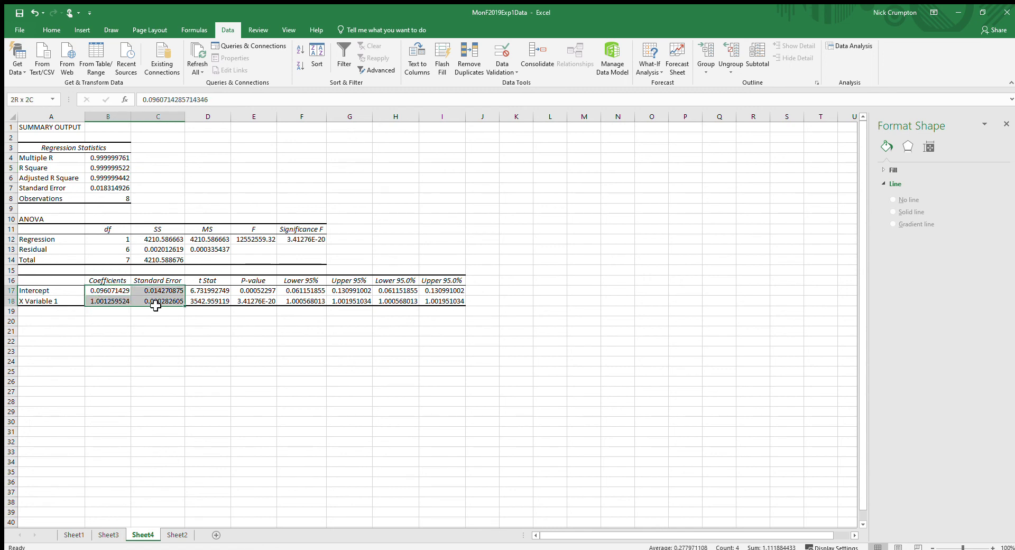
pyautogui.click(19, 30)
pyautogui.click(24, 24)
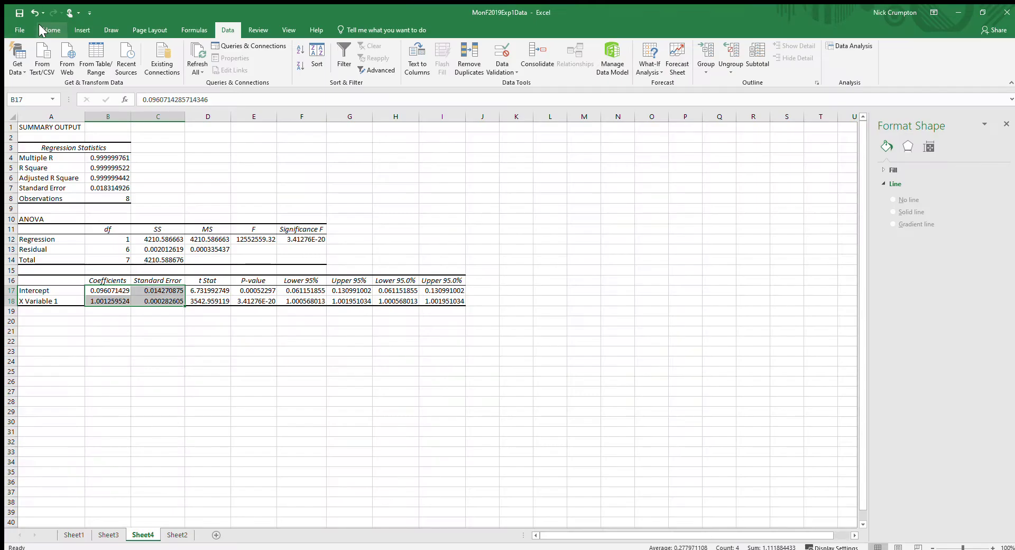
pyautogui.click(52, 31)
pyautogui.click(165, 66)
pyautogui.click(173, 375)
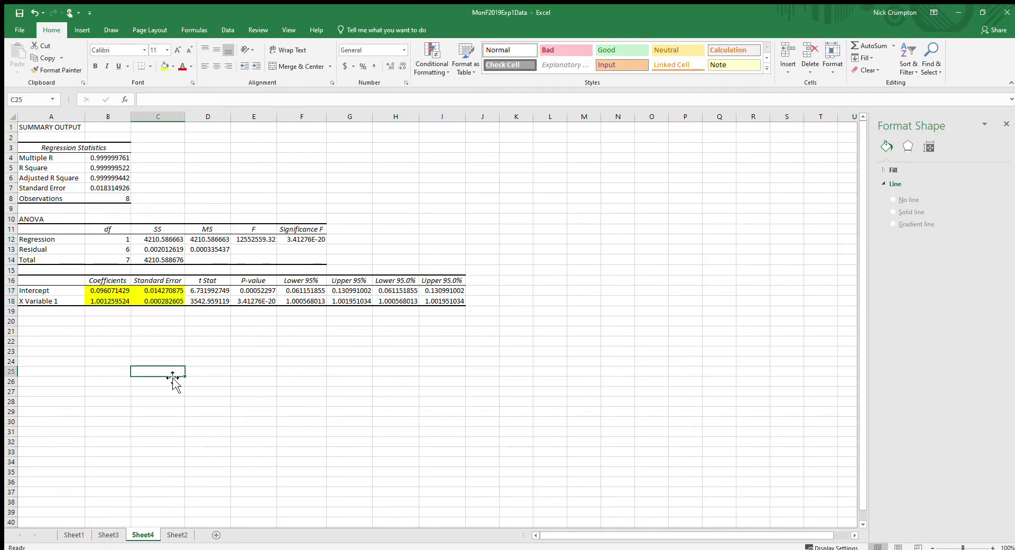
pyautogui.click(74, 299)
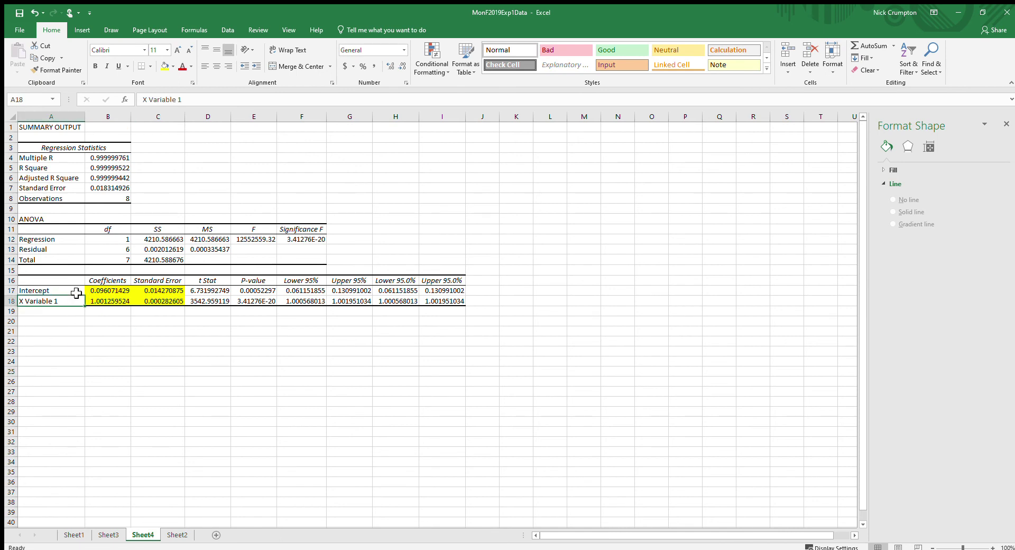
pyautogui.click(118, 292)
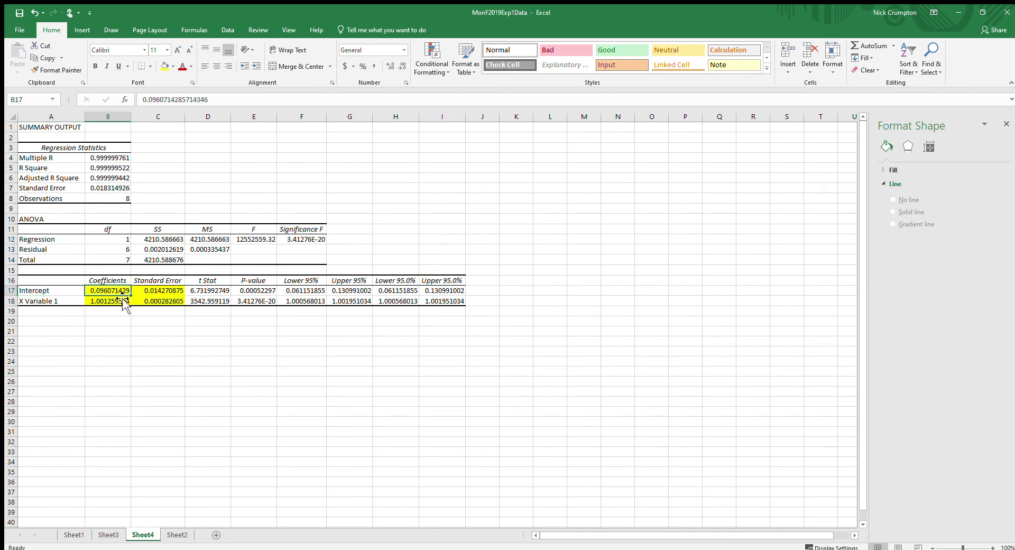
pyautogui.click(177, 534)
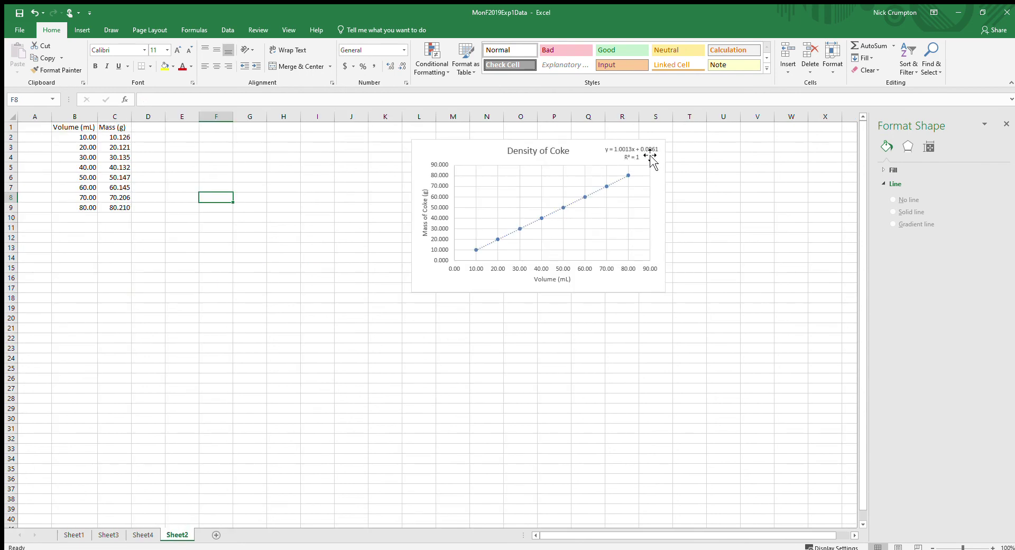
pyautogui.click(141, 535)
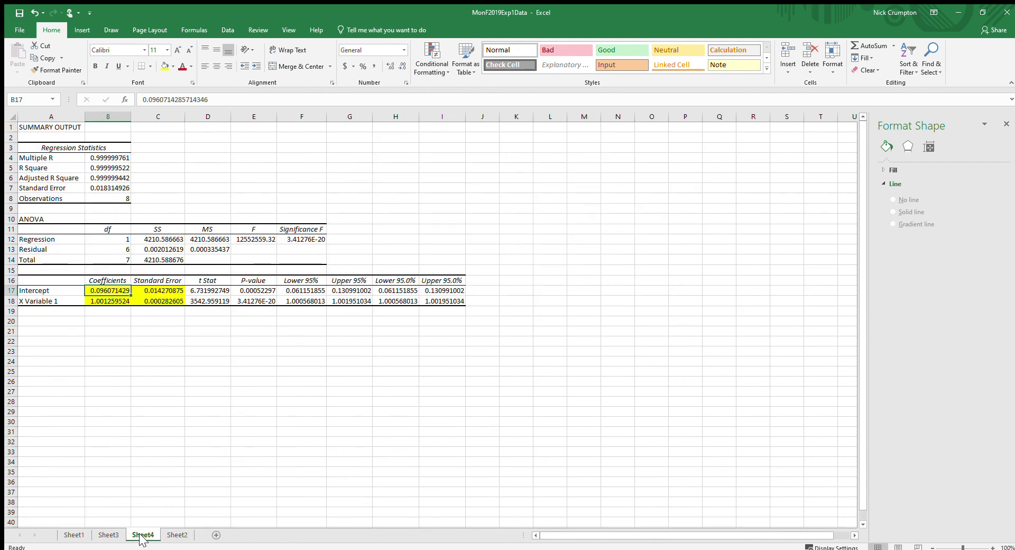
pyautogui.click(153, 291)
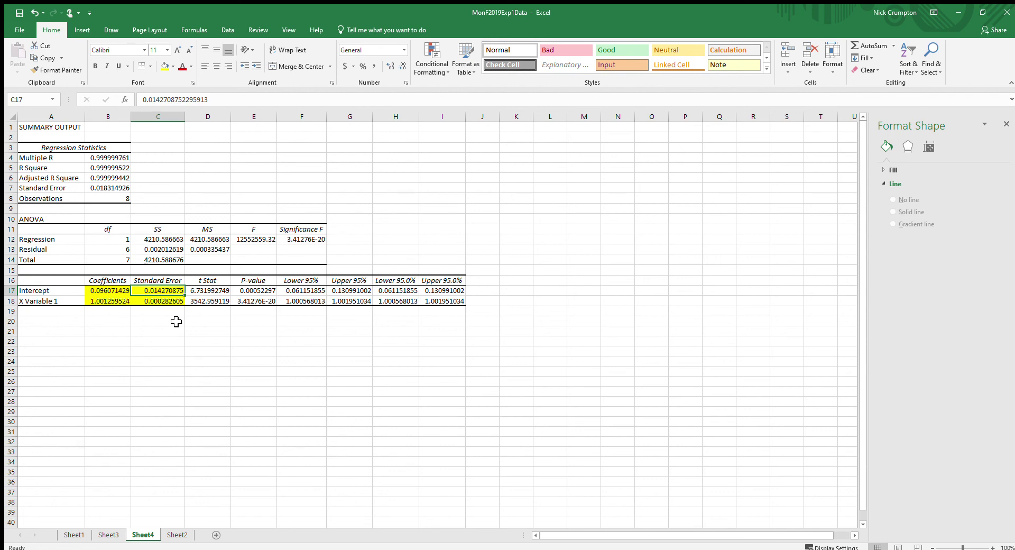
pyautogui.press('Down')
pyautogui.press('Left')
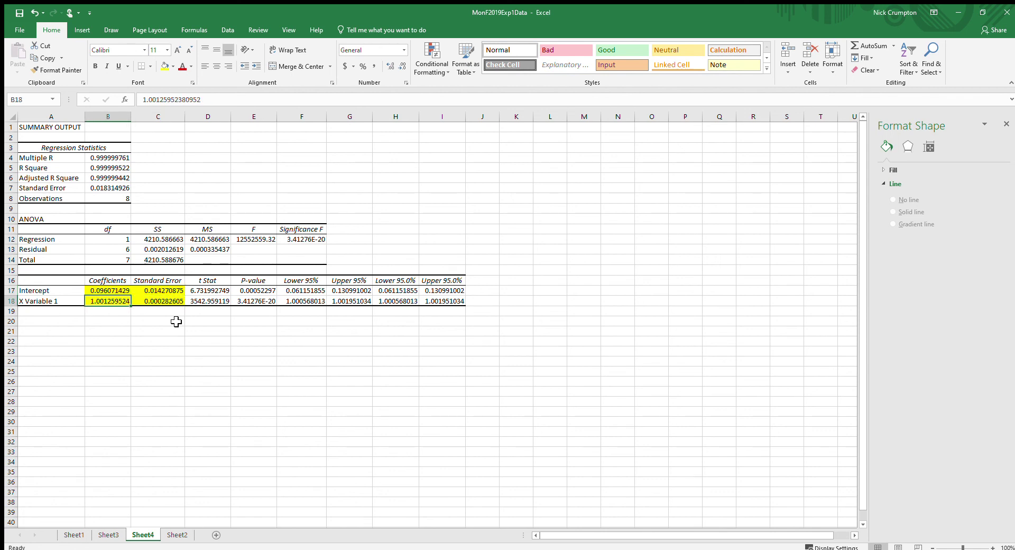
pyautogui.press('Right')
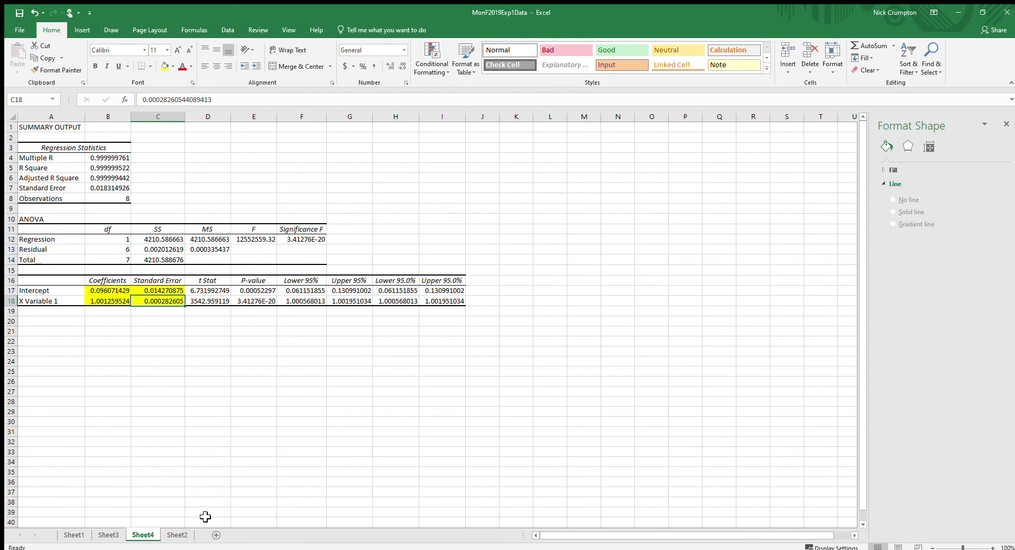
# On Sheet2, drag the Density of Coke chart left beside its data table.
pyautogui.click(178, 535)
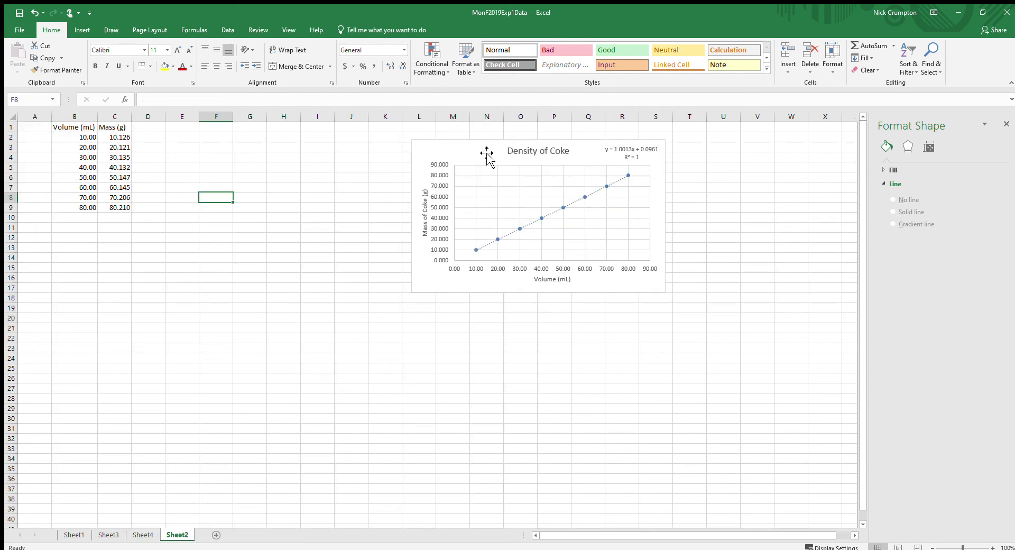
pyautogui.click(363, 158)
pyautogui.moveTo(363, 157); pyautogui.dragTo(239, 165)
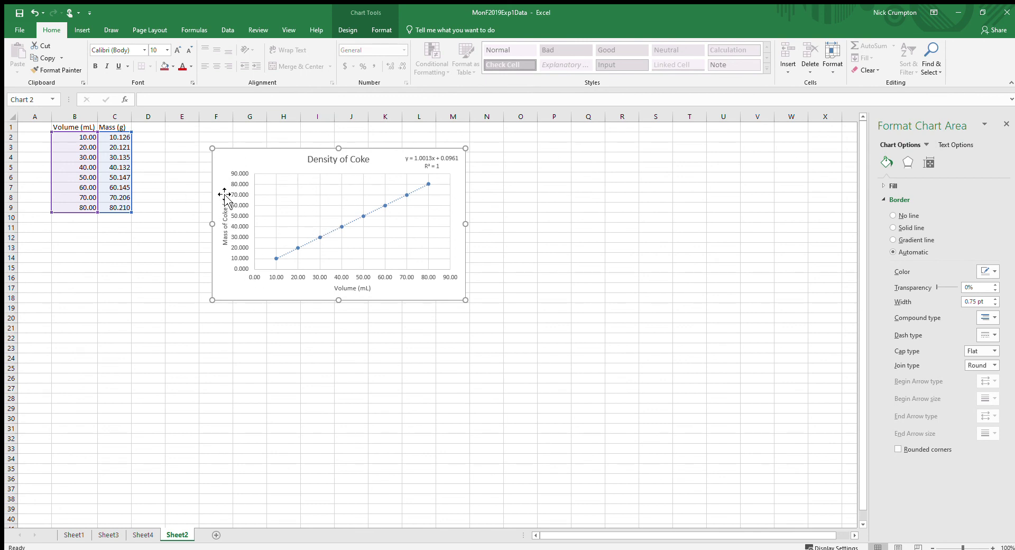
pyautogui.click(413, 169)
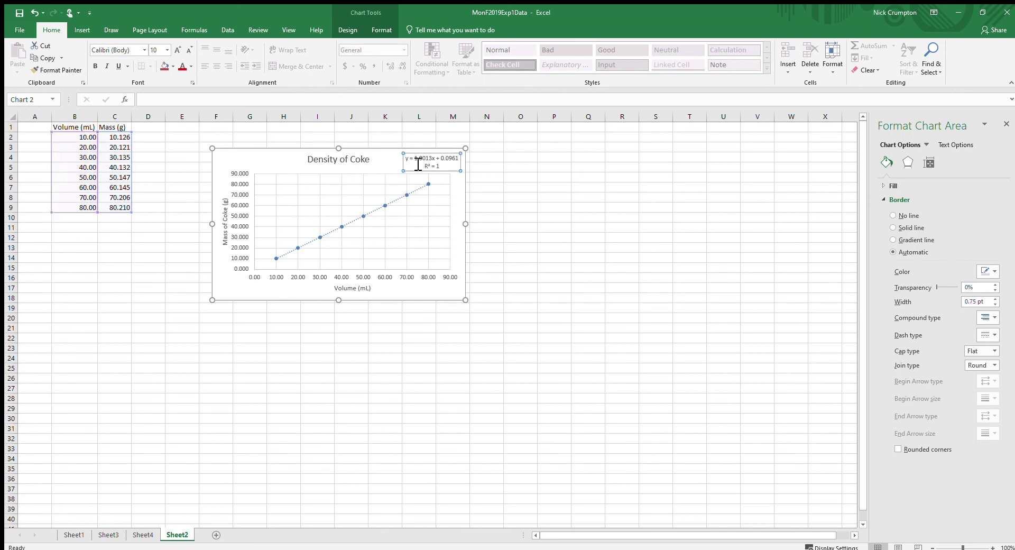
pyautogui.click(322, 127)
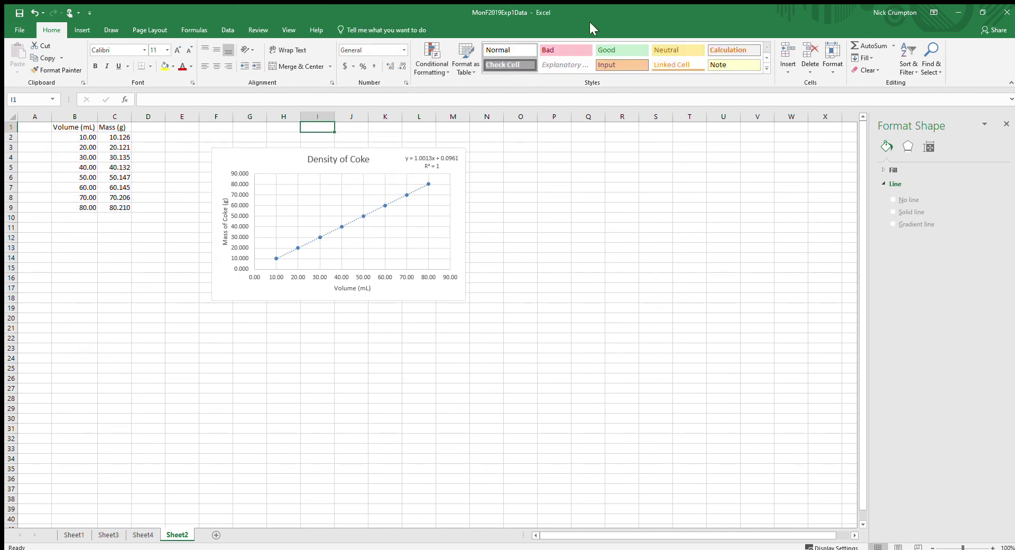
# Go back to the Sheet4 regression summary, then switch to the Sheet1 glassware data.
pyautogui.click(139, 536)
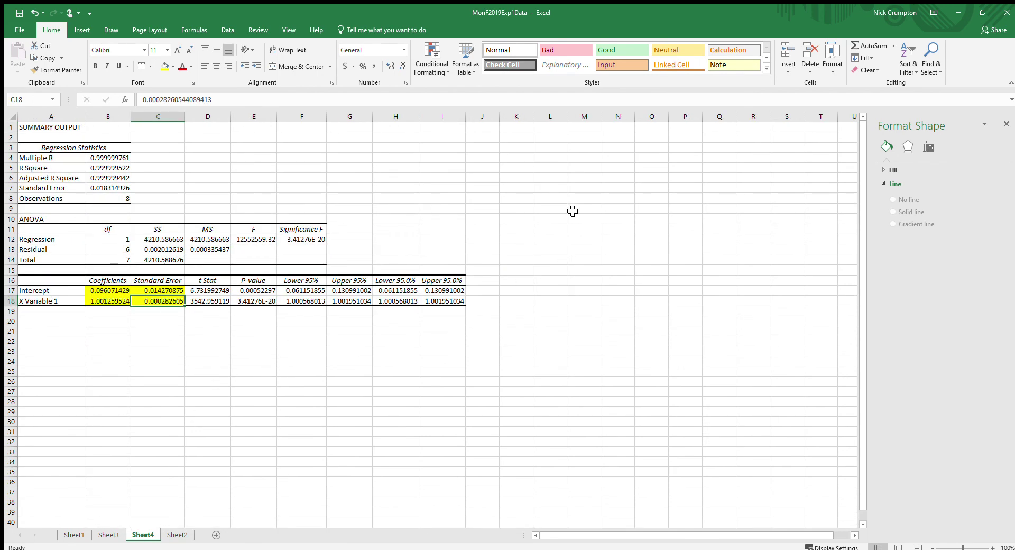
pyautogui.click(262, 209)
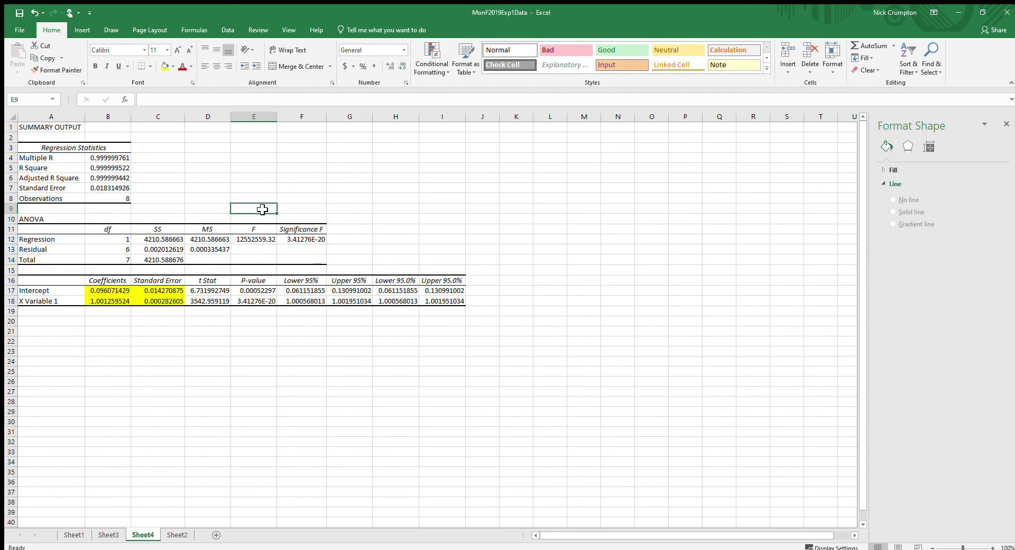
pyautogui.click(74, 535)
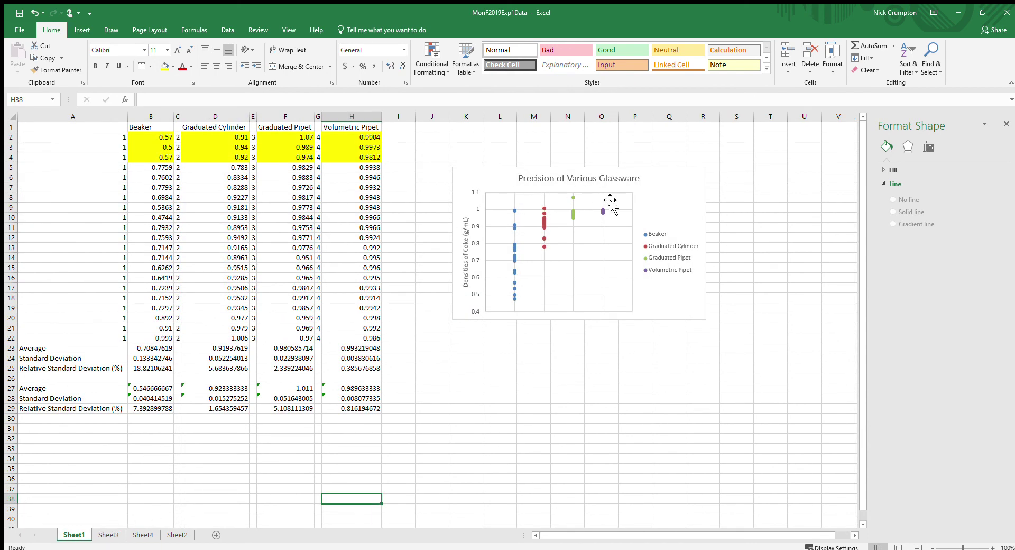
# Reposition the Precision of Various Glassware chart, then select its density axis and chart area.
pyautogui.moveTo(525, 184); pyautogui.dragTo(467, 146)
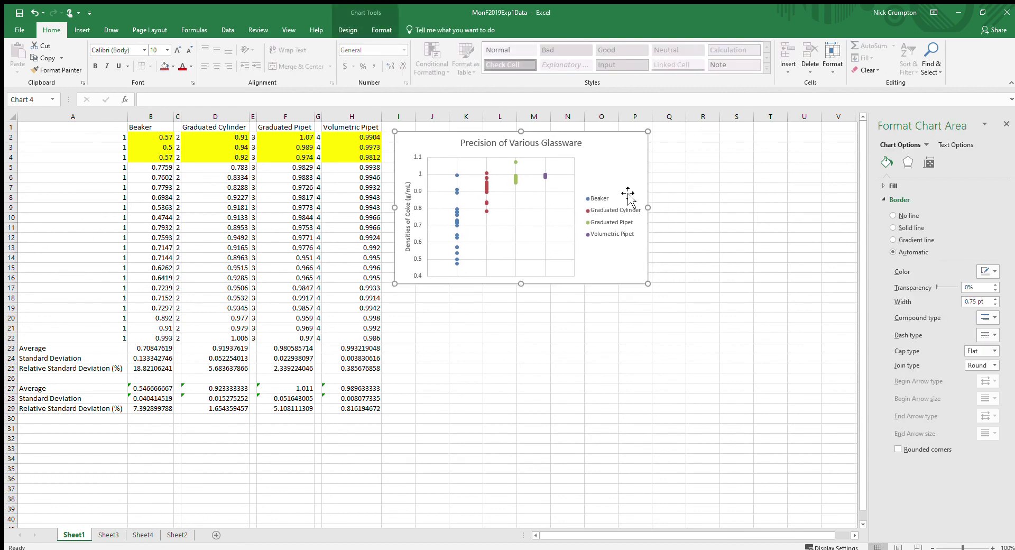
pyautogui.moveTo(601, 229); pyautogui.dragTo(669, 244)
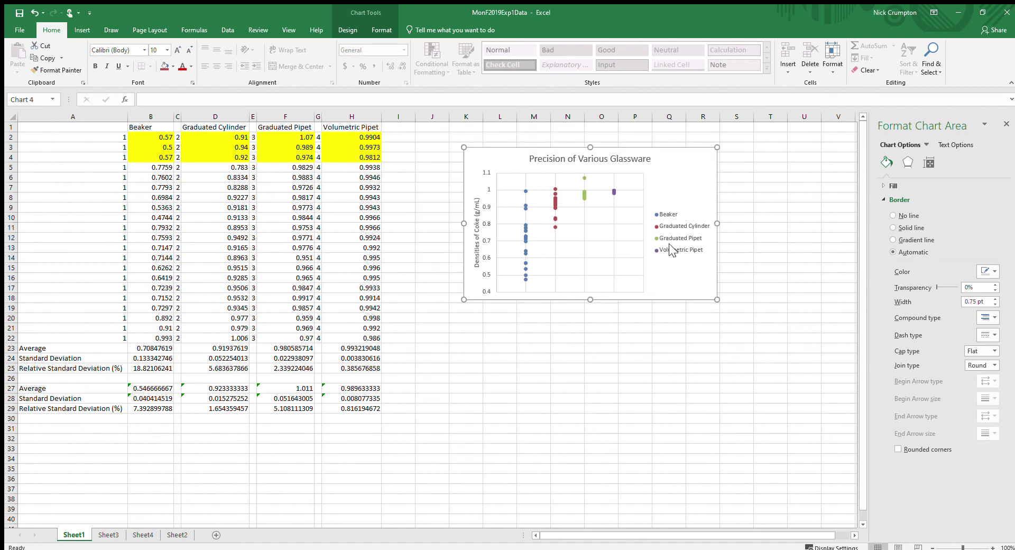
pyautogui.click(484, 240)
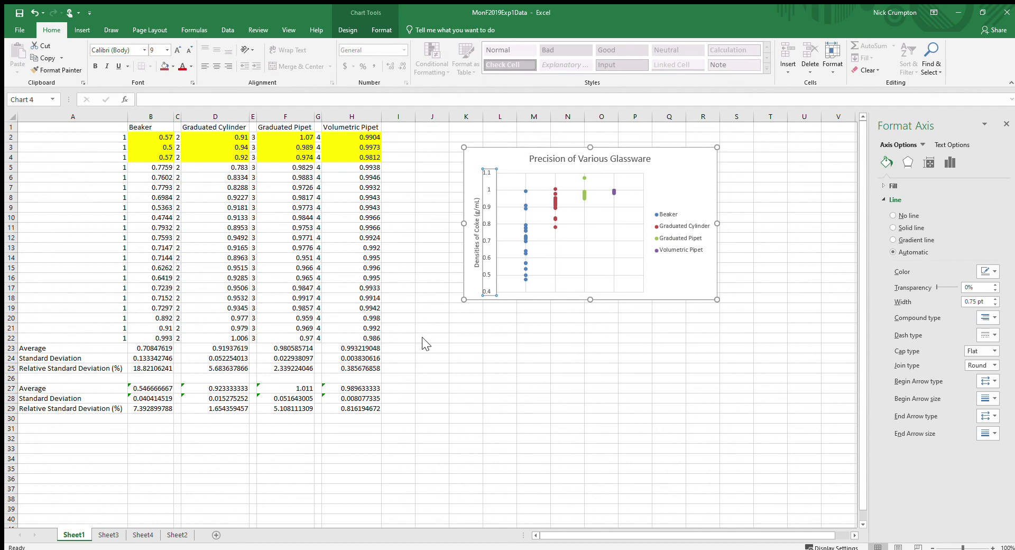
pyautogui.click(690, 155)
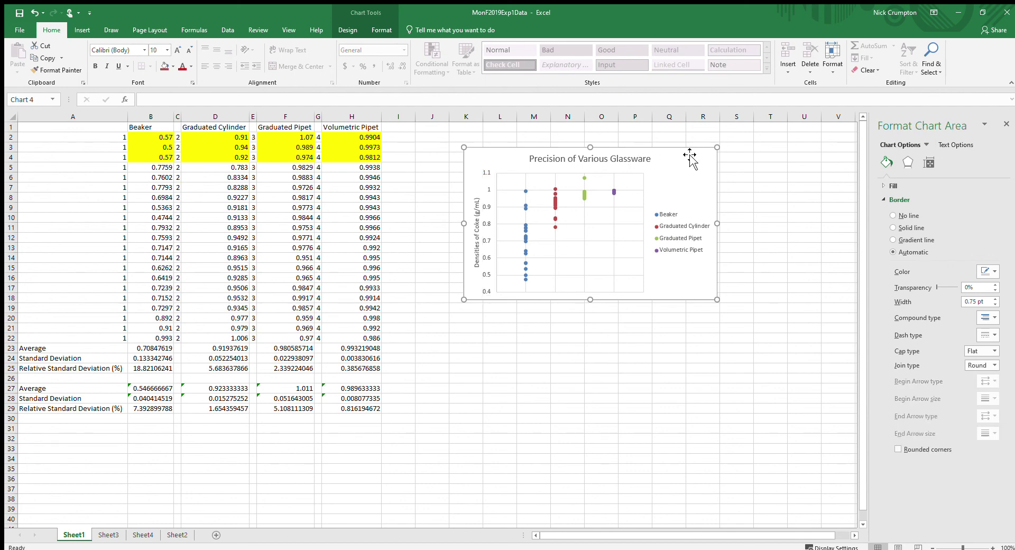